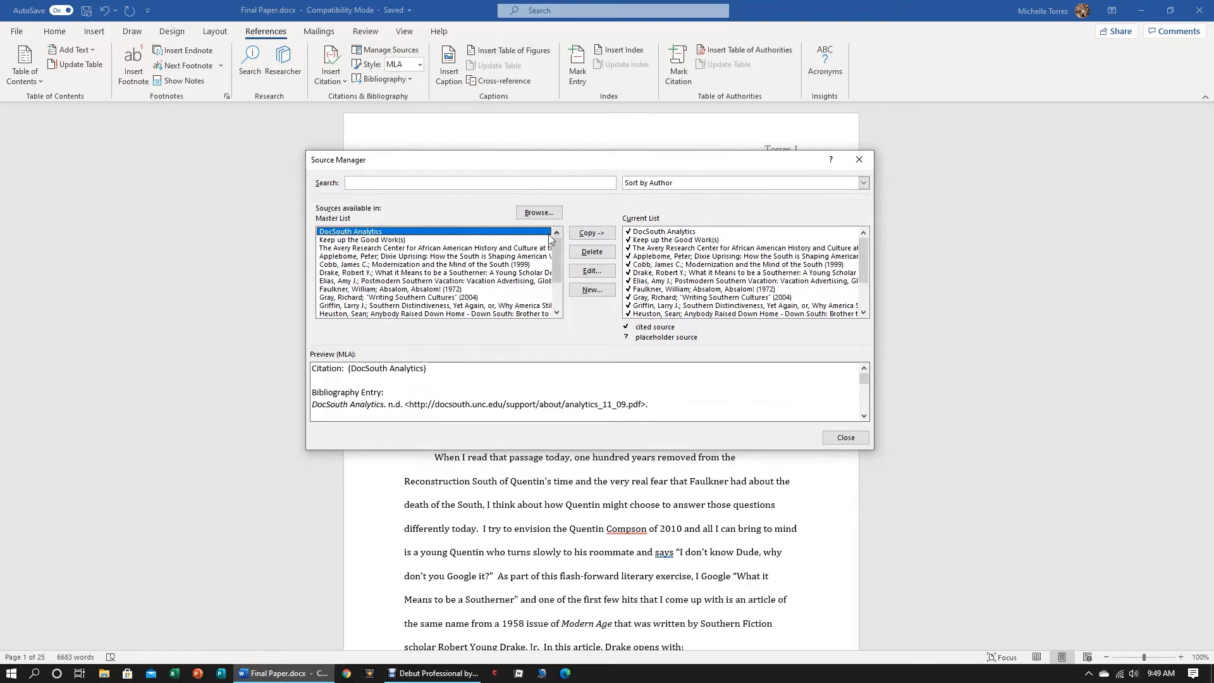
Look through the master and current source lists, switching the sort order to year and back to author
mouse_move(558, 244)
mouse_down()
mouse_move(556, 282)
mouse_move(539, 233)
mouse_up()
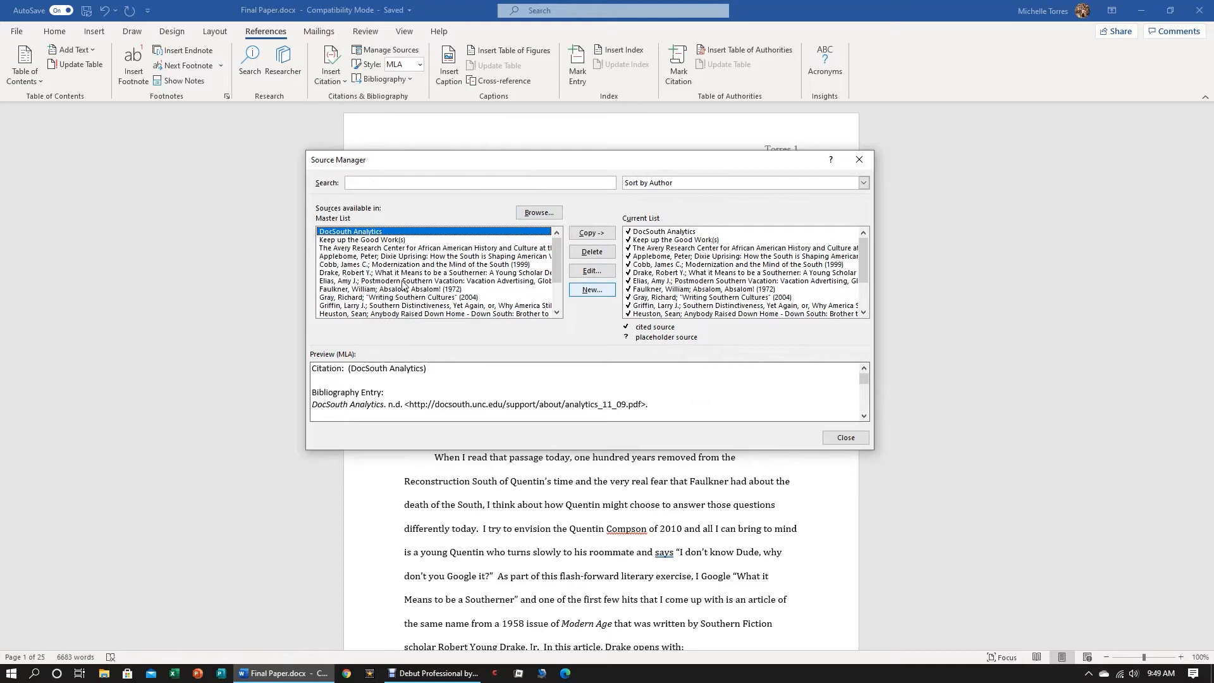
scroll(418, 253, down, 2)
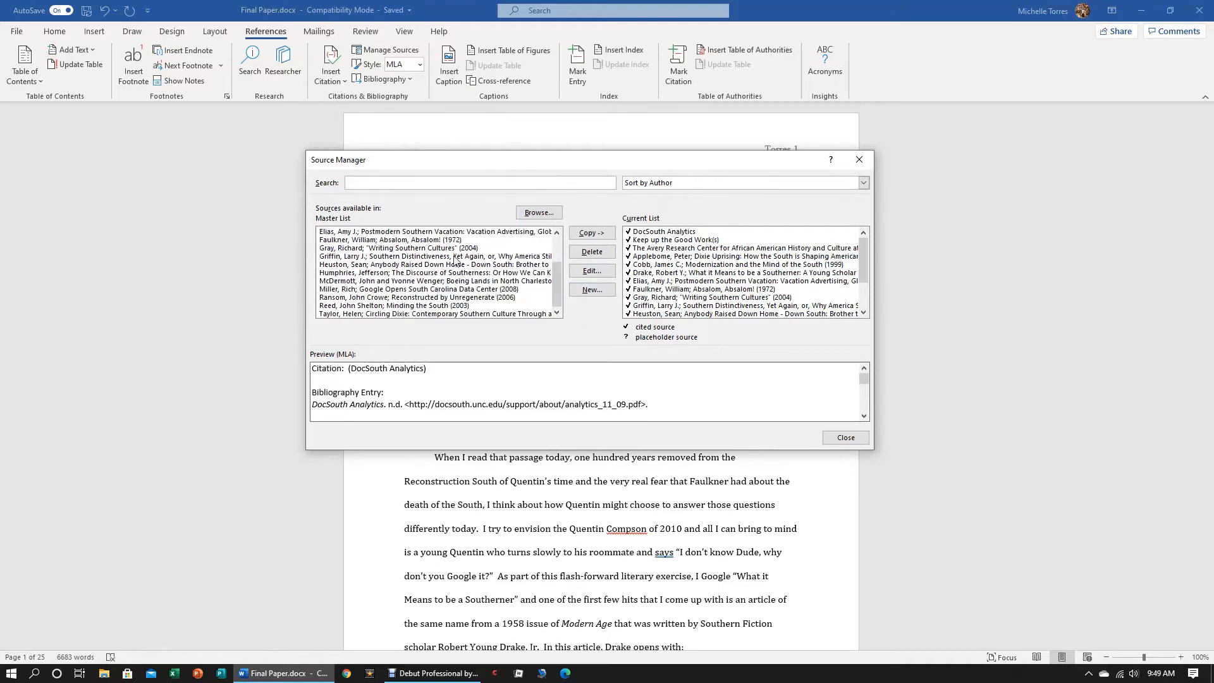
scroll(387, 261, up, 2)
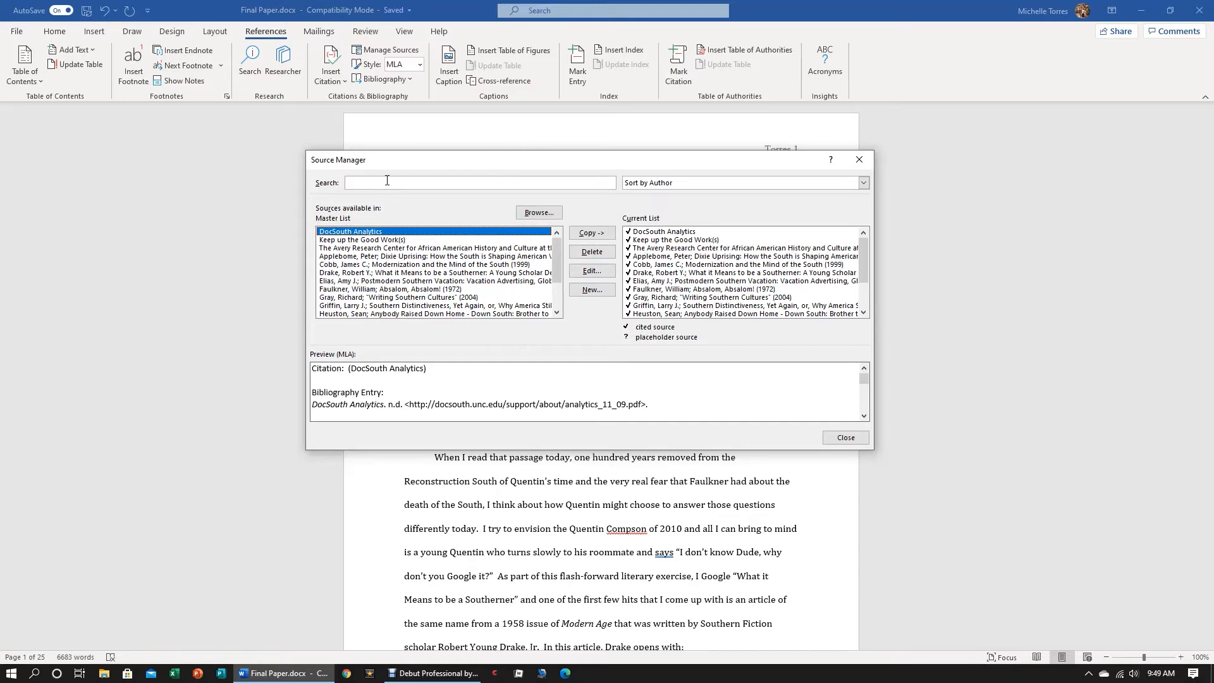
click(863, 183)
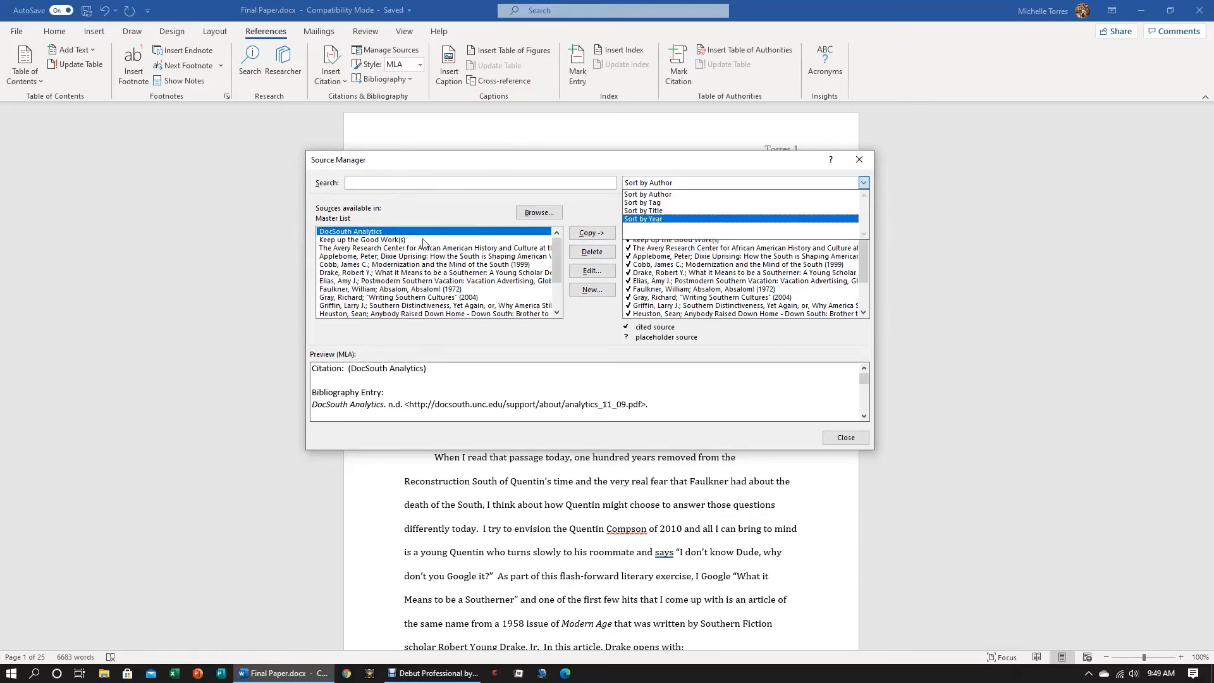
click(368, 182)
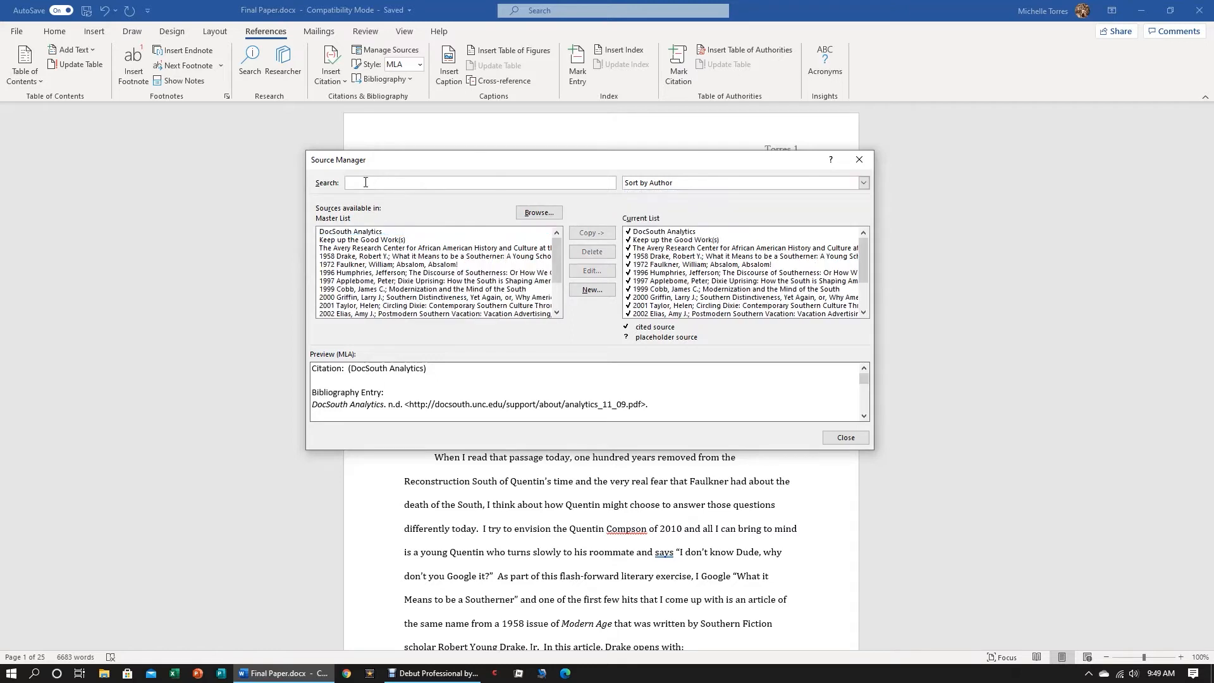
click(728, 182)
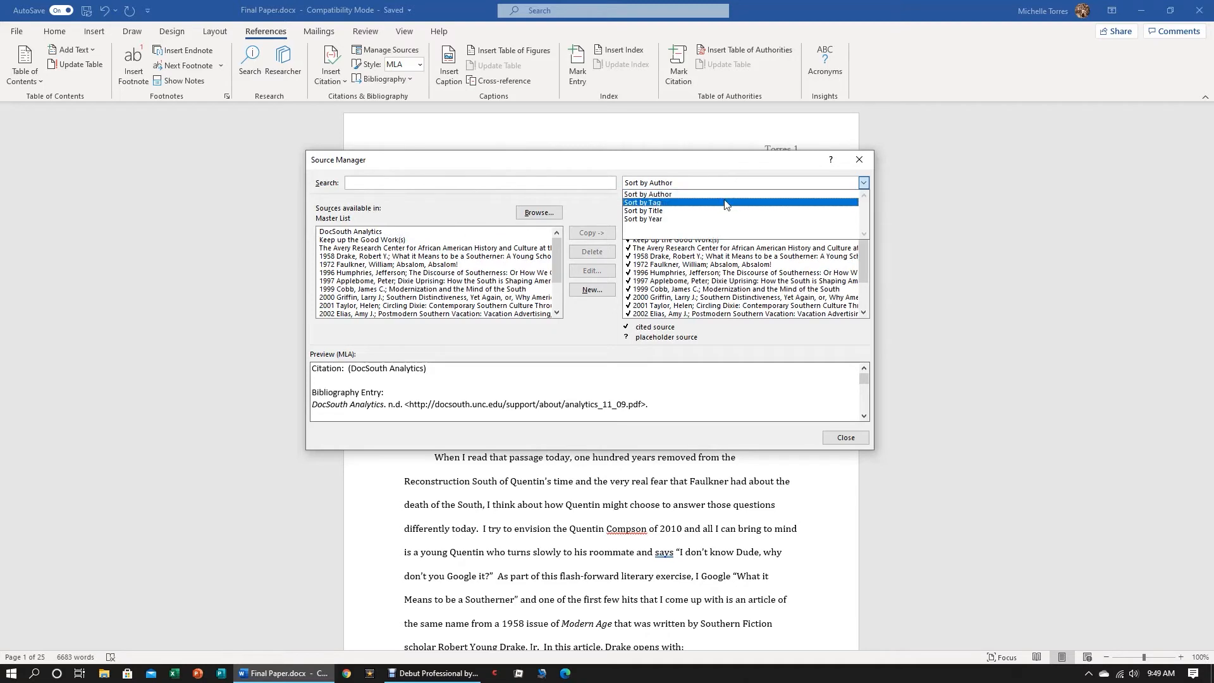
click(728, 194)
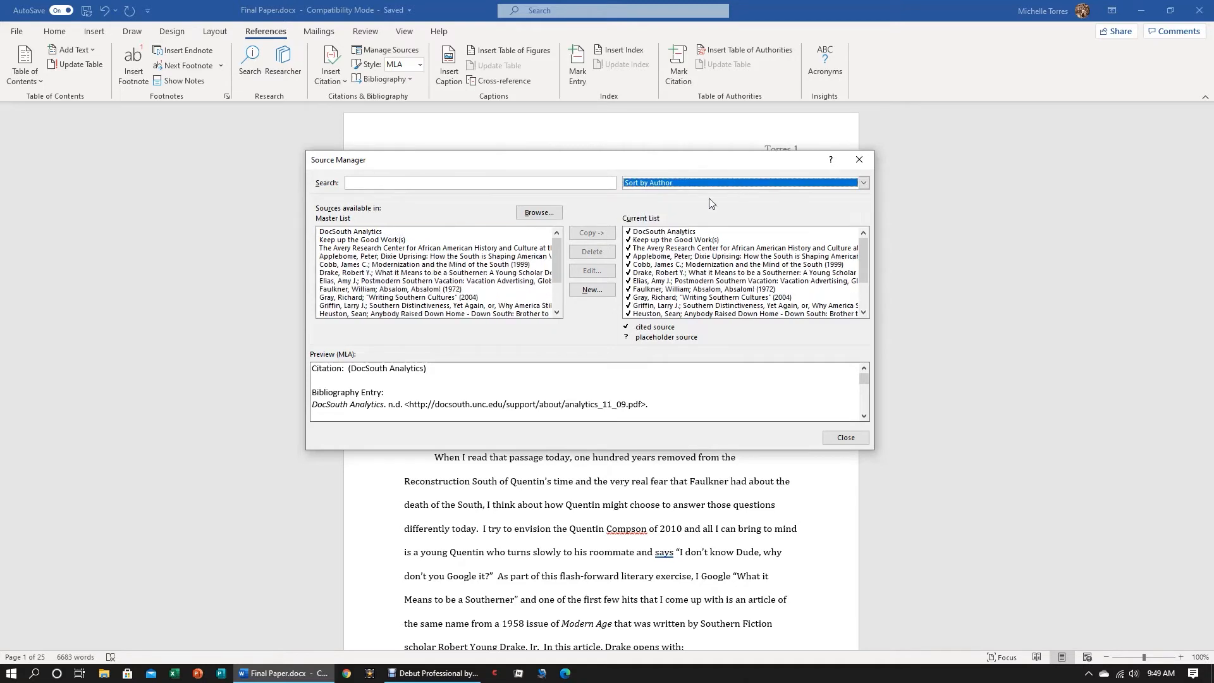
mouse_move(866, 250)
mouse_down()
mouse_move(863, 283)
mouse_move(866, 245)
mouse_up()
Begin a new book source, look over the full set of bibliography fields, and return to the short form
click(593, 292)
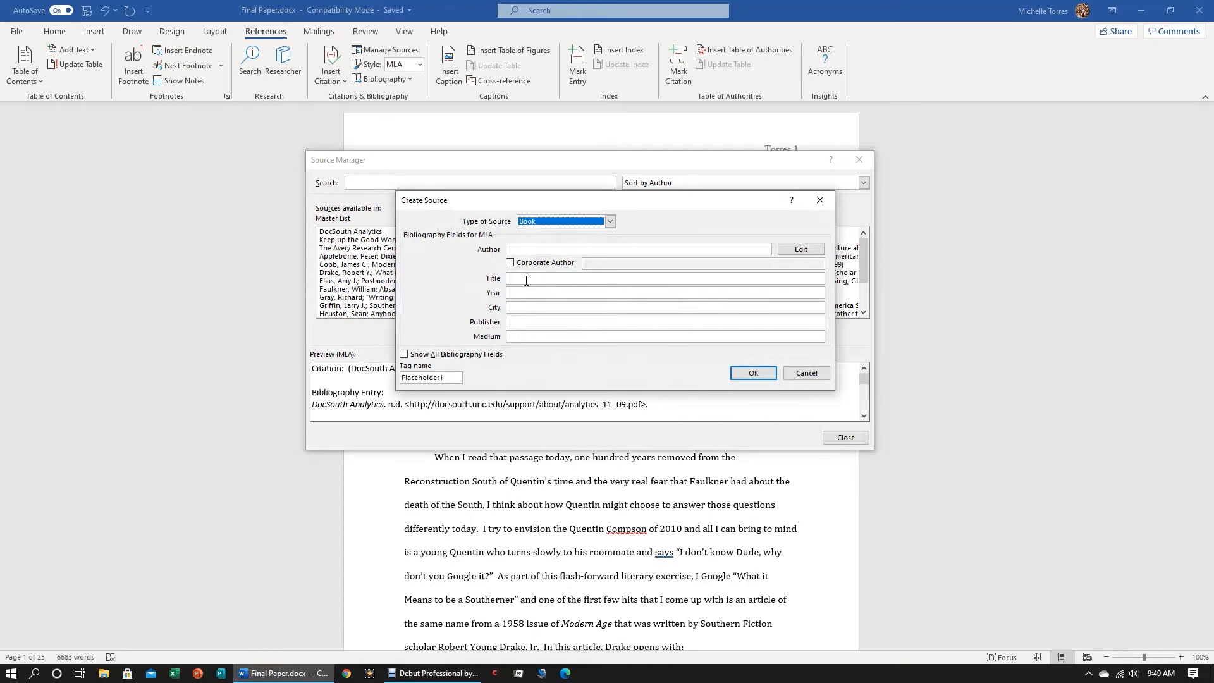
click(403, 354)
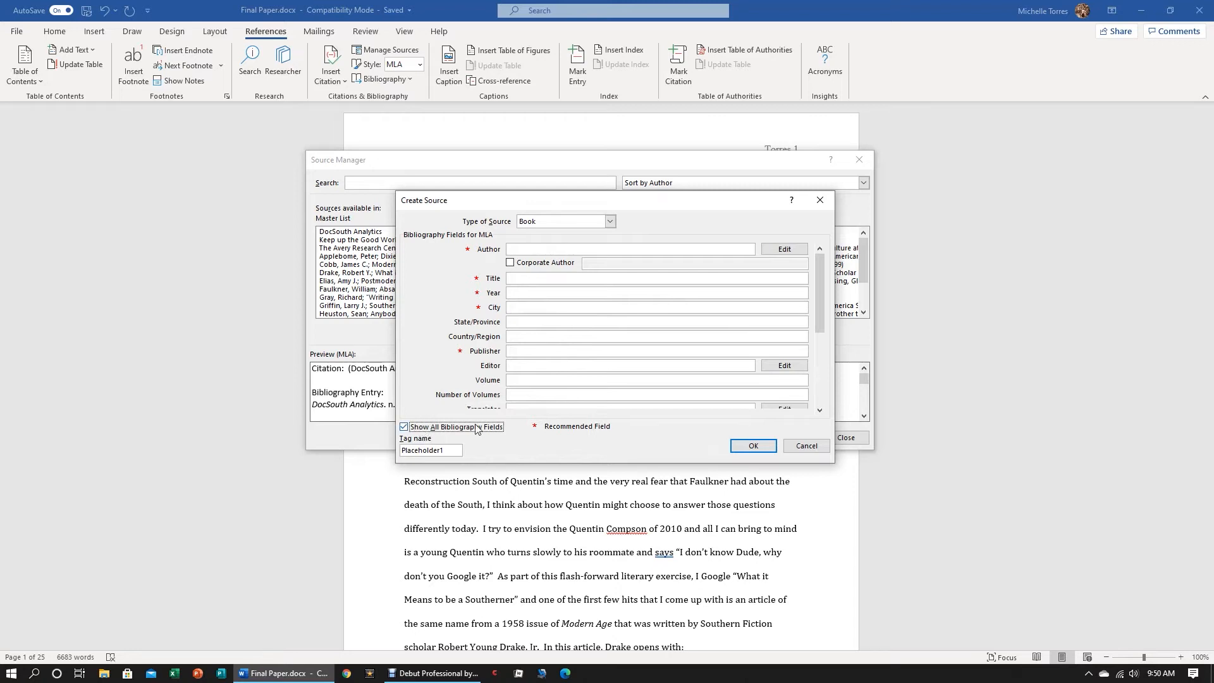
mouse_move(820, 263)
mouse_down()
mouse_move(818, 328)
mouse_move(818, 272)
mouse_up()
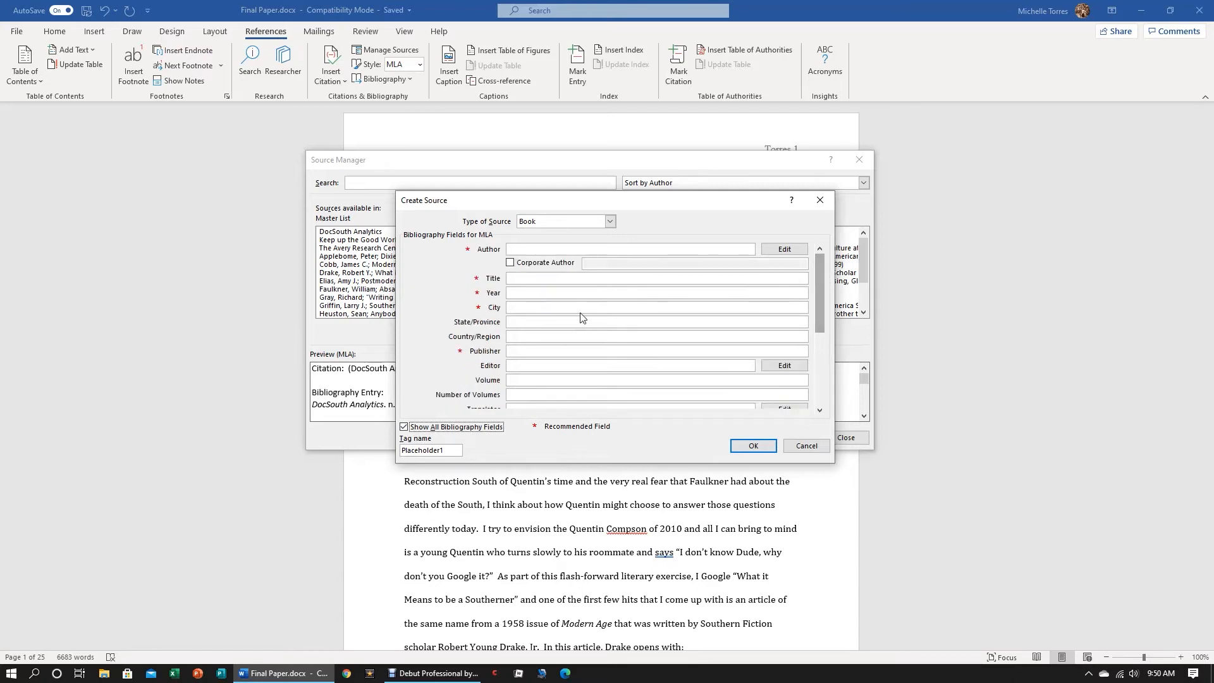
click(404, 427)
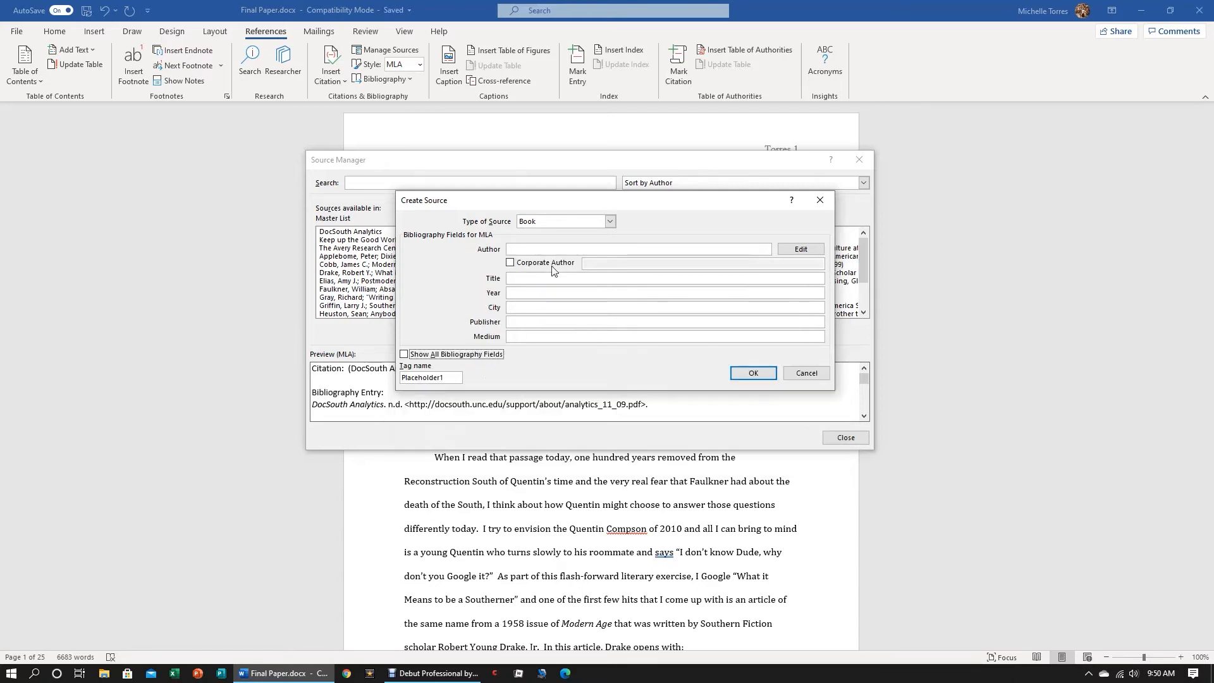
Create the book source with the author's full name, title "One Day I Will Write a Book", year 2021 and publisher "Dream Books"
click(559, 248)
text(Torres, Mich)
key(Tab)
key(Tab)
key(Tab)
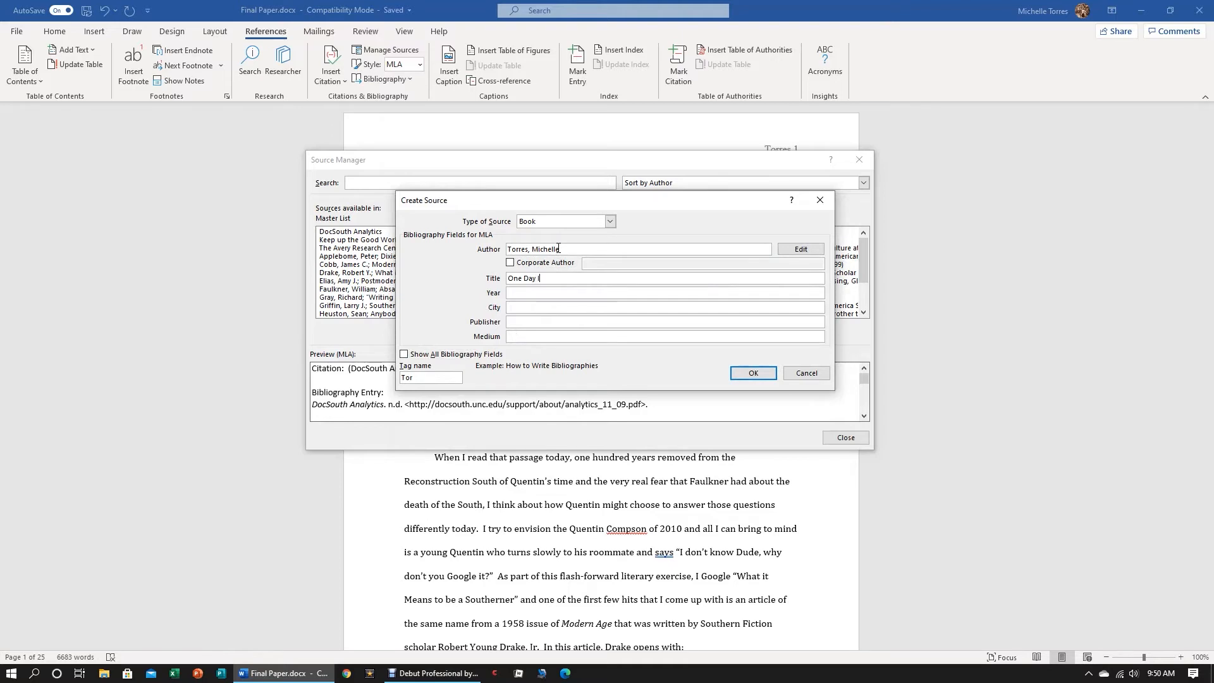
text(One Day I Will Wrti)
key(Tab)
text(2021)
key(Tab)
key(Tab)
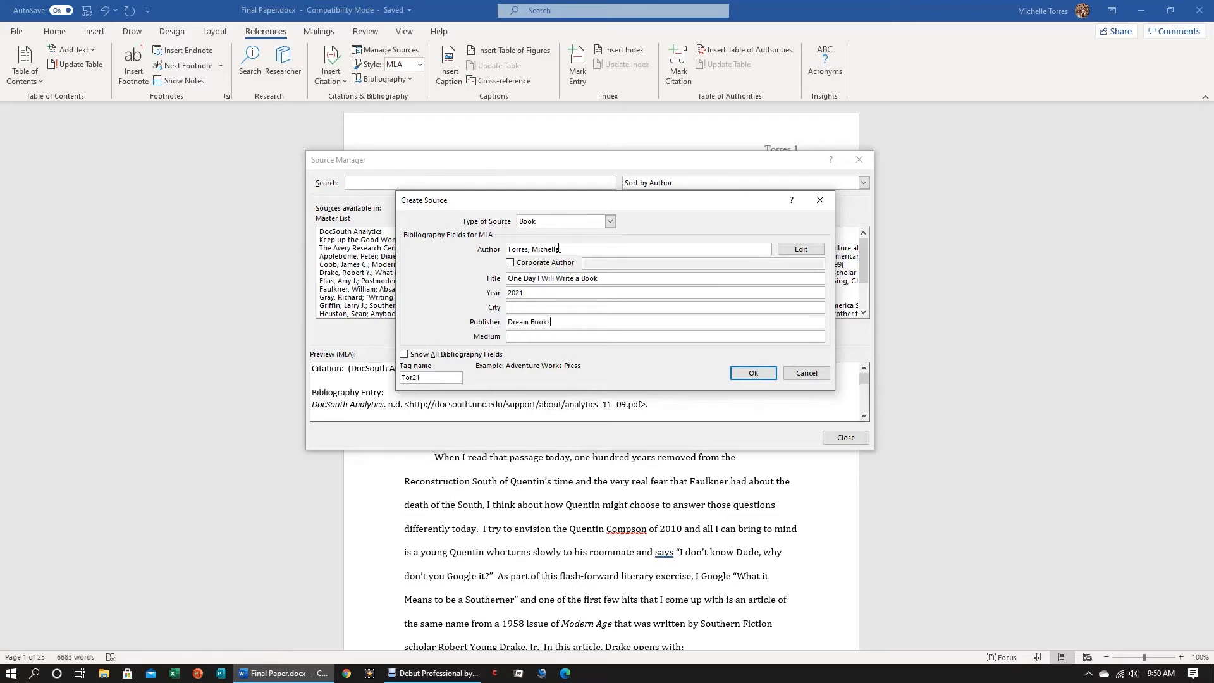
click(759, 374)
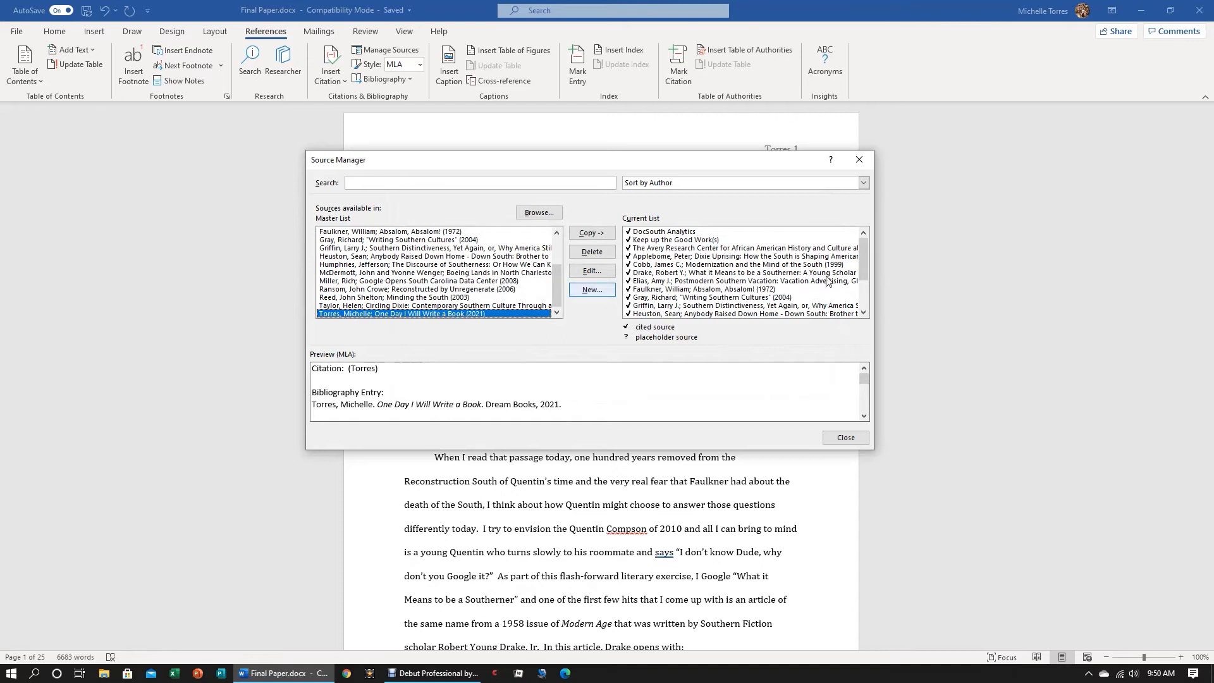
Check the end of the current list for the new book source and close the Source Manager
scroll(864, 248, down, 3)
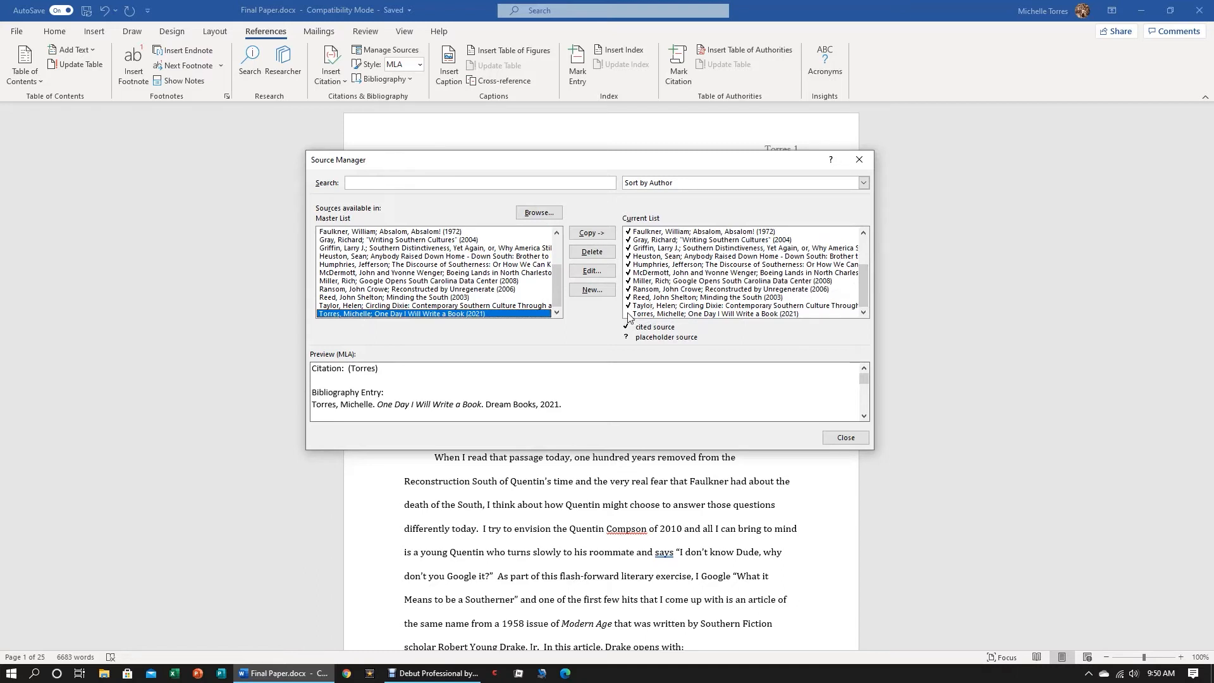
mouse_move(863, 292)
mouse_down()
mouse_move(870, 259)
mouse_move(863, 312)
mouse_up()
click(846, 443)
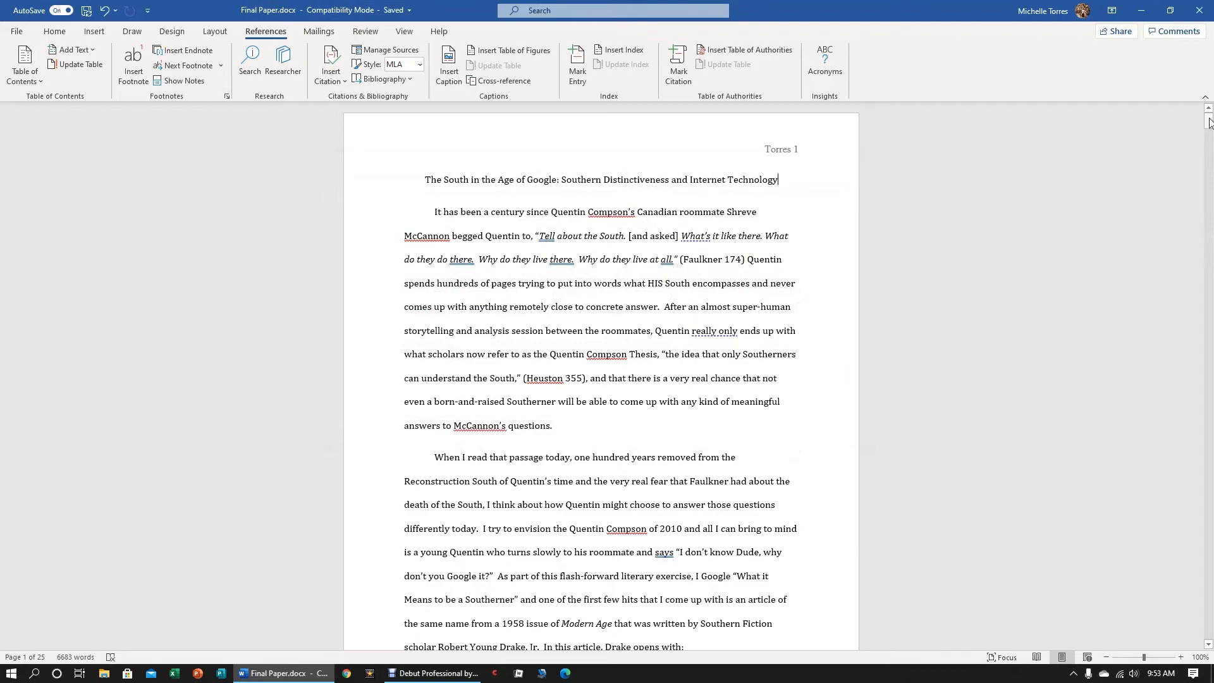
Add a new paragraph with the quotation “All is well” after the paper's closing sentence on page 22
drag(1209, 122, 1201, 569)
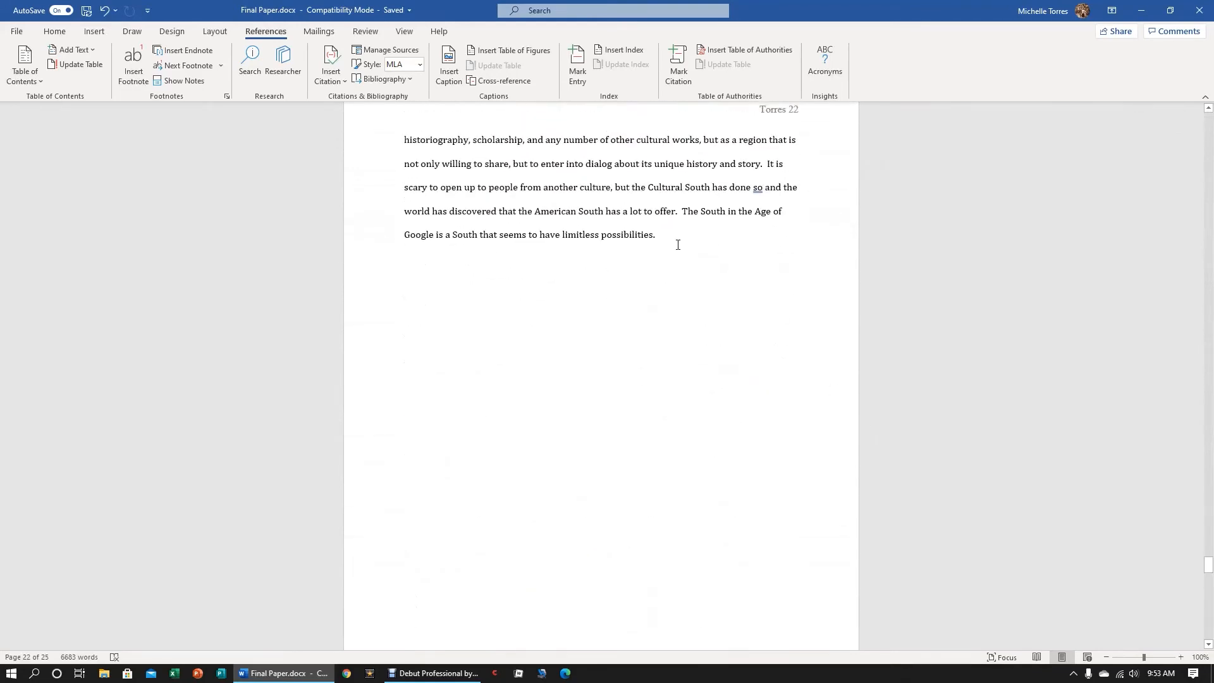
key(ctrl+z)
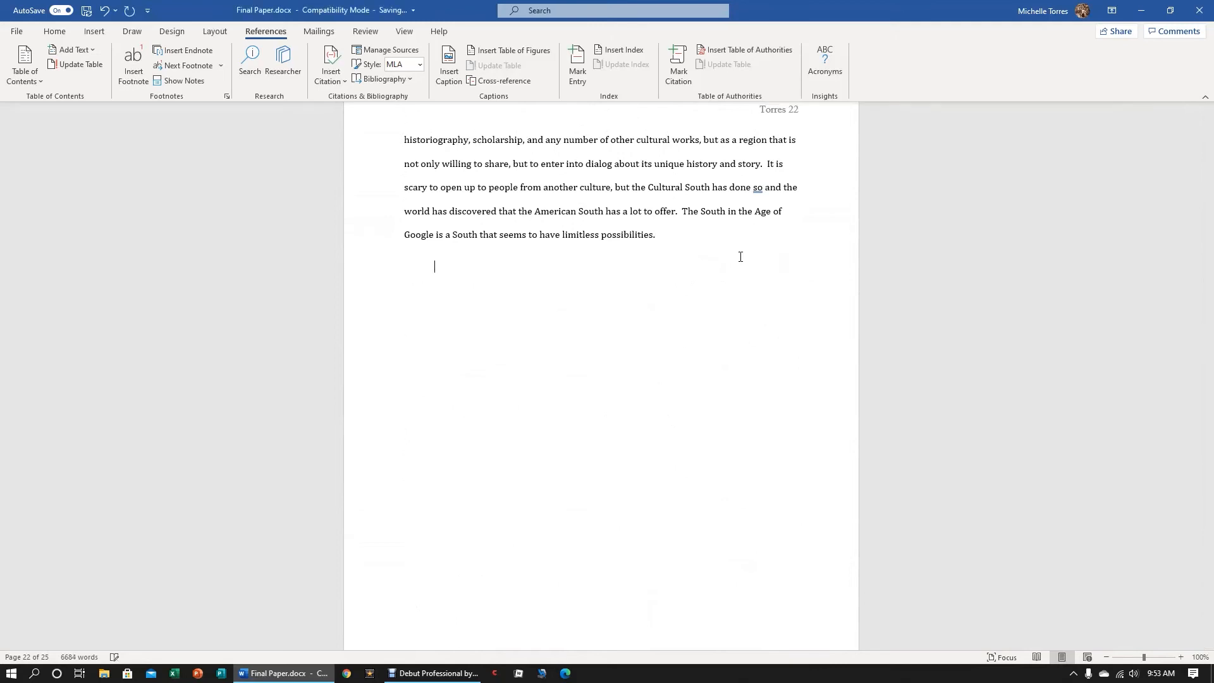
text(All is wel)
Insert a citation to "One Day I Will Write a Book" after the “All is well” quotation
click(335, 81)
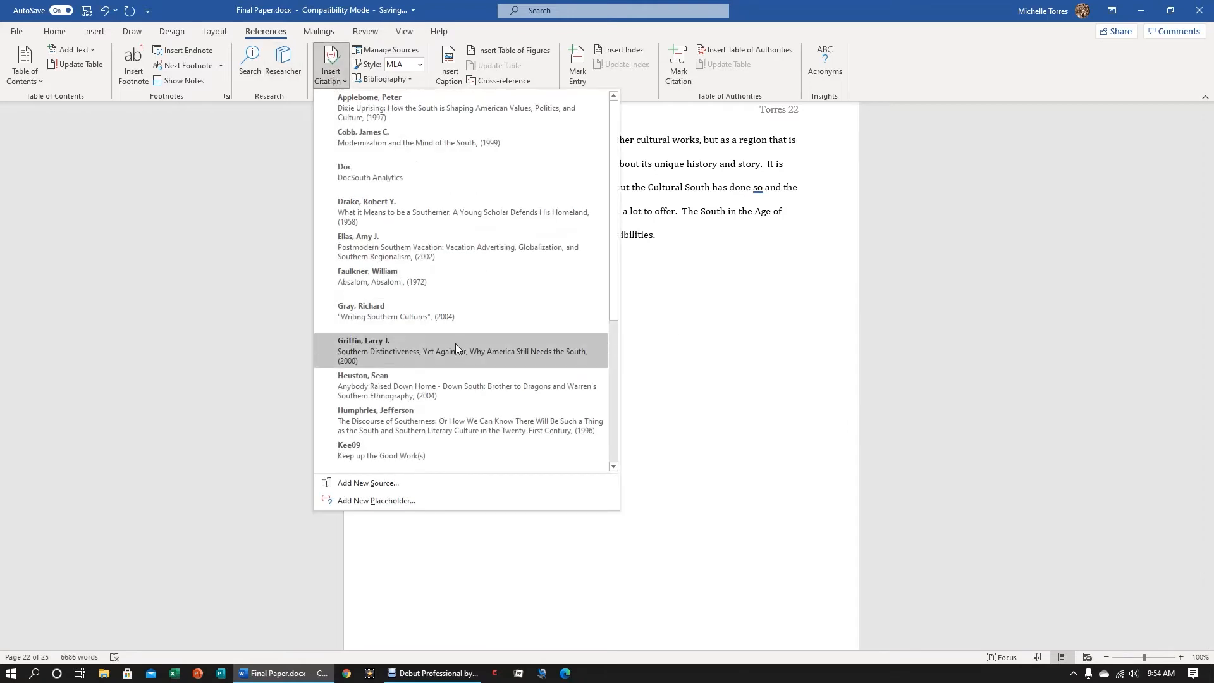
scroll(449, 332, down, 1)
click(335, 66)
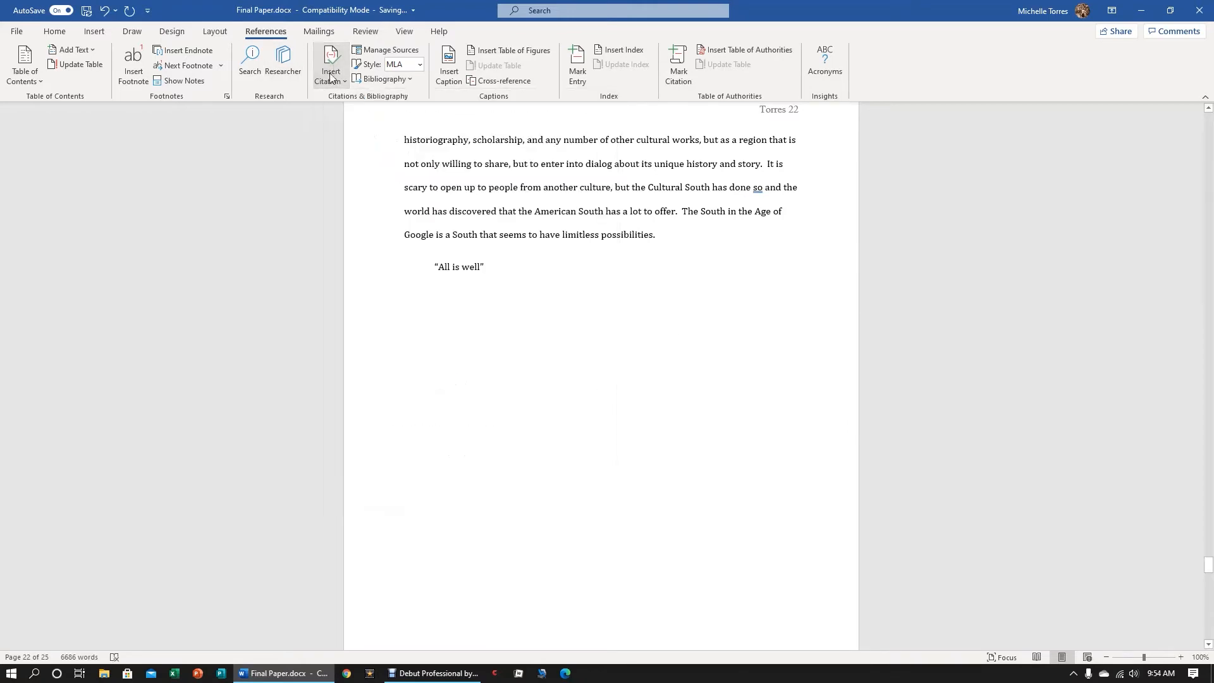
click(330, 63)
scroll(412, 323, down, 2)
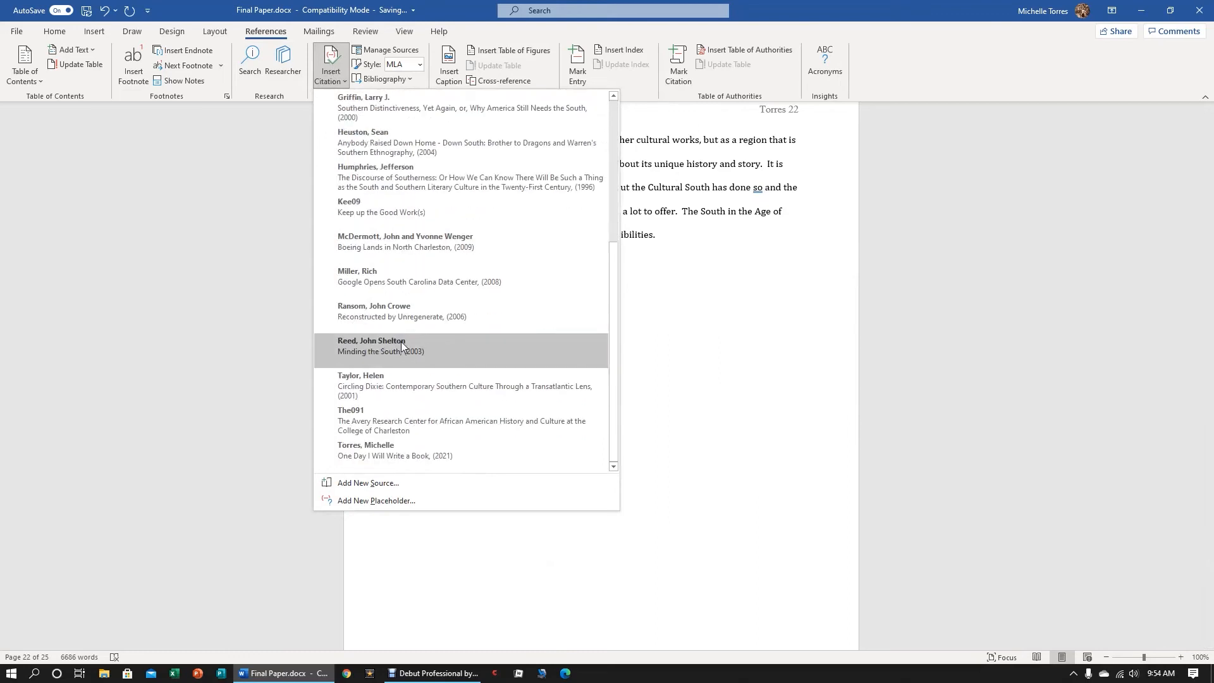
click(384, 451)
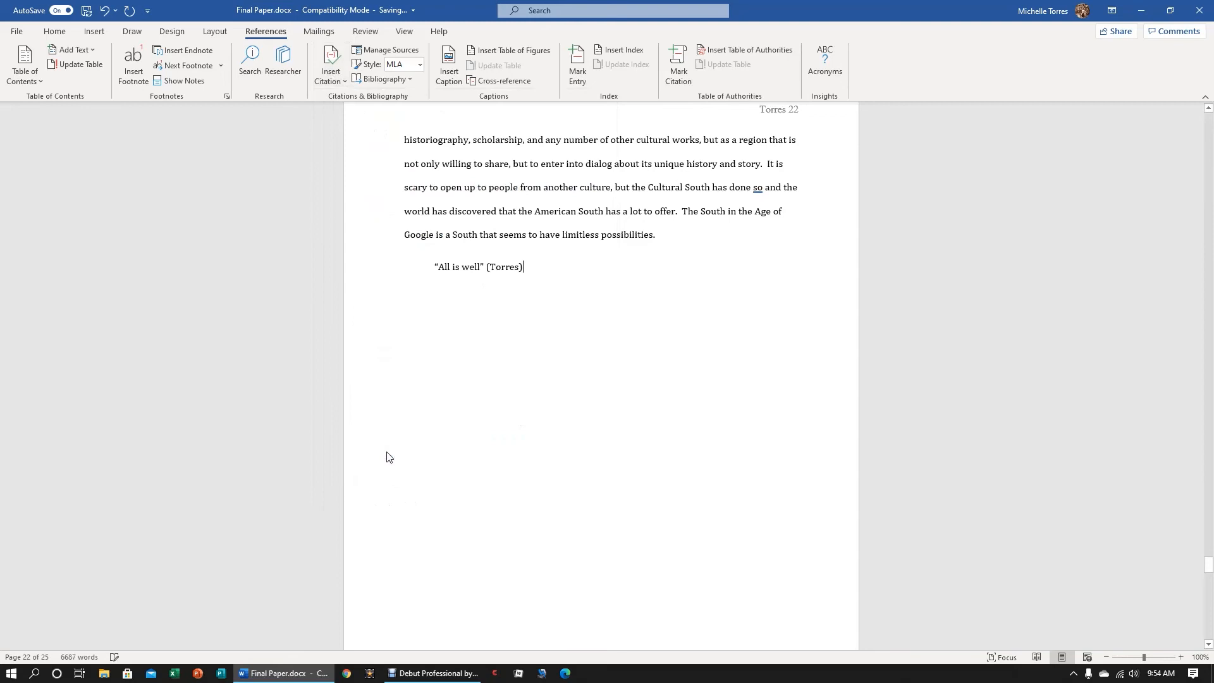
Add page number 10 to the citation following the “All is well” quotation
click(516, 267)
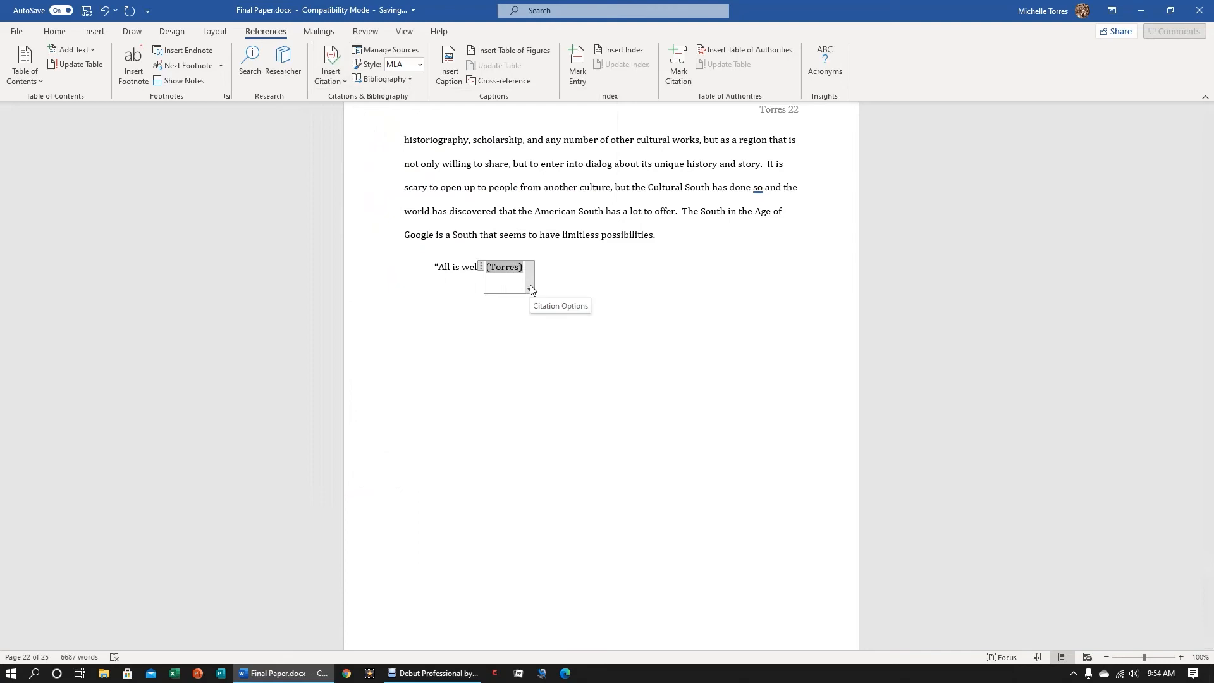
click(530, 289)
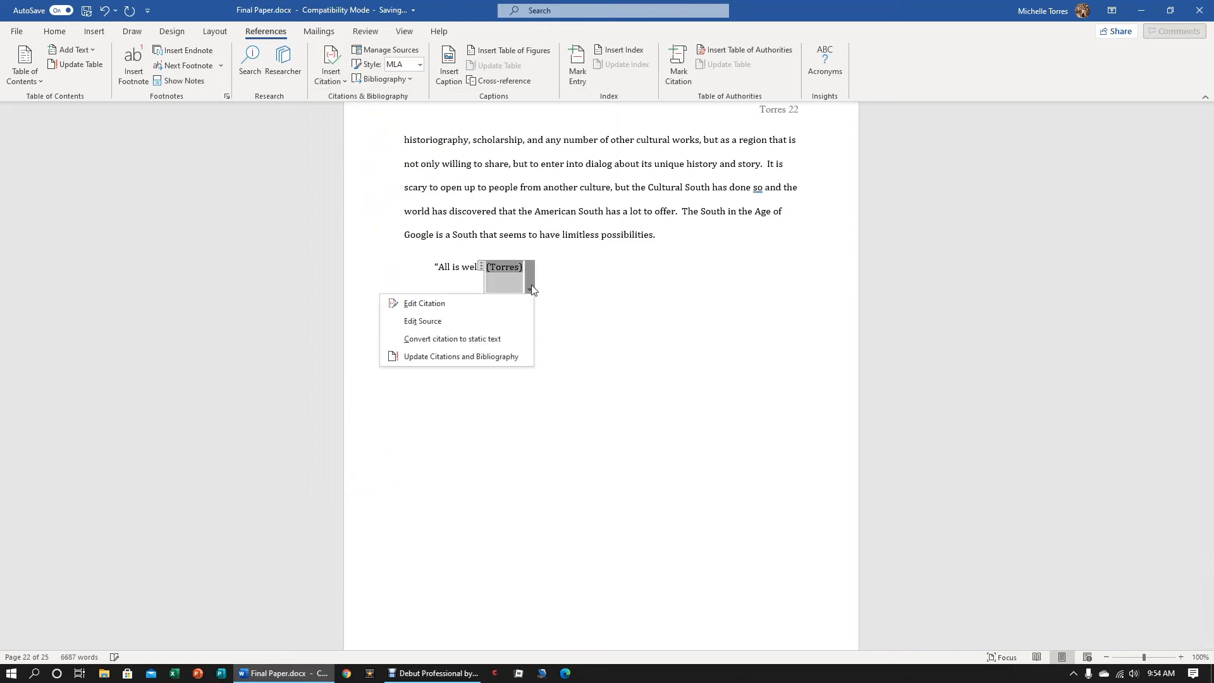
click(493, 303)
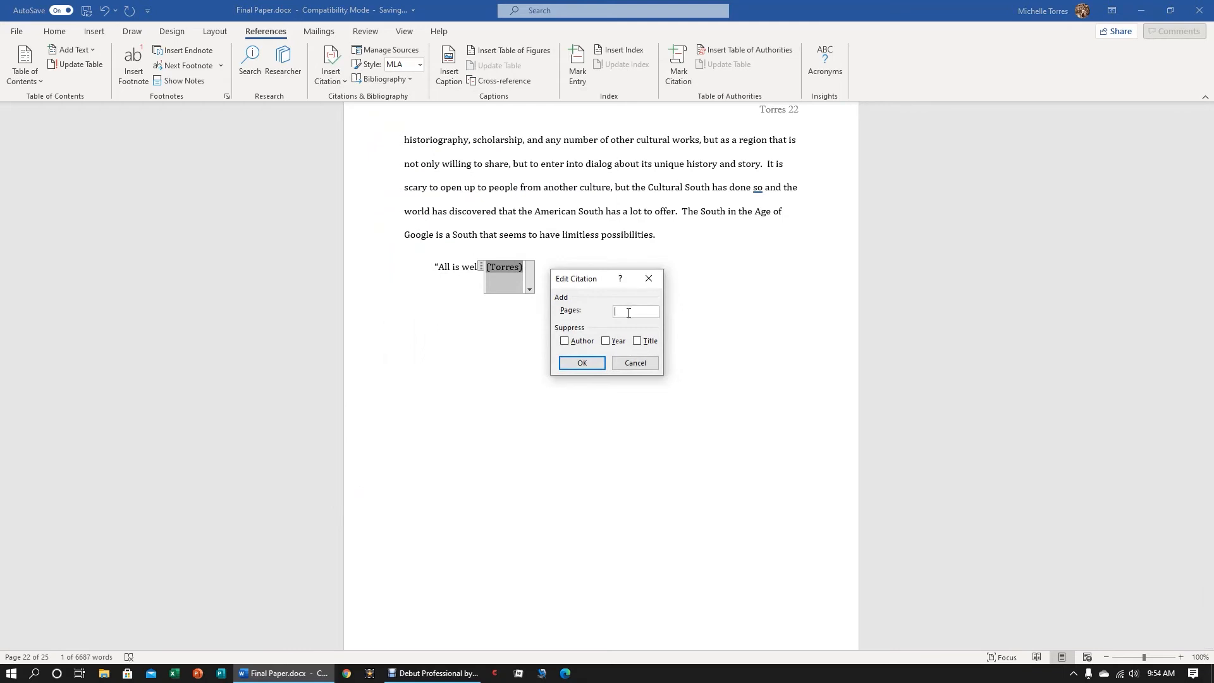
text(10)
click(600, 364)
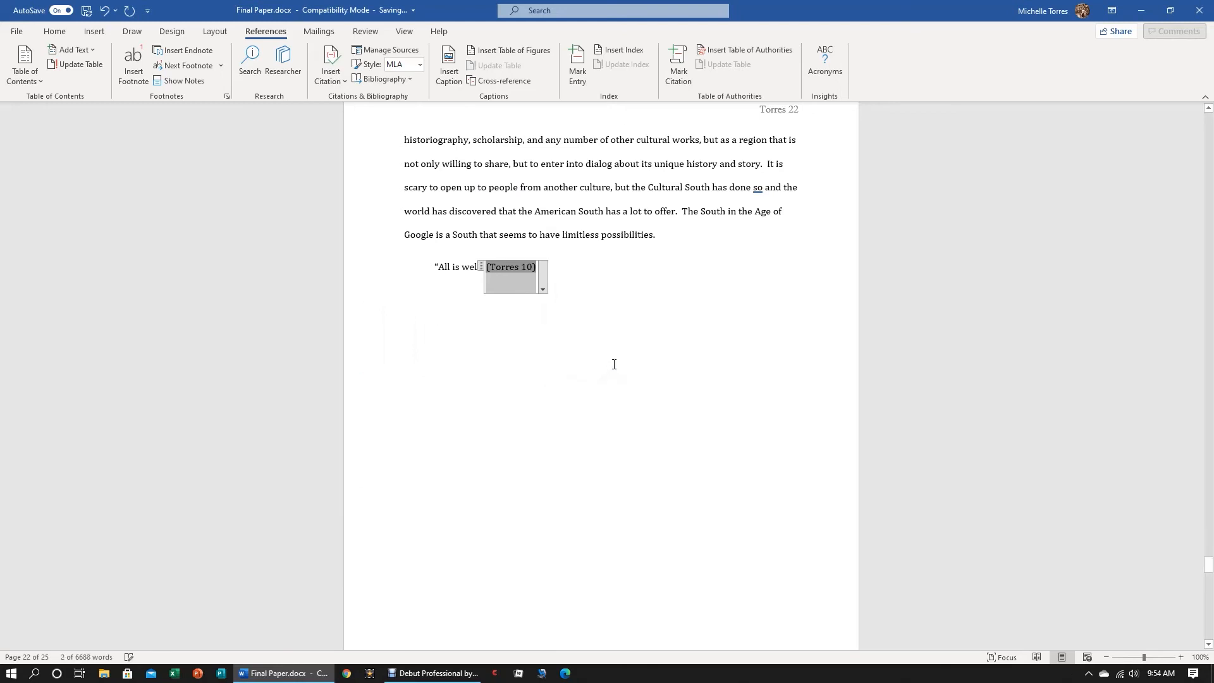
click(631, 267)
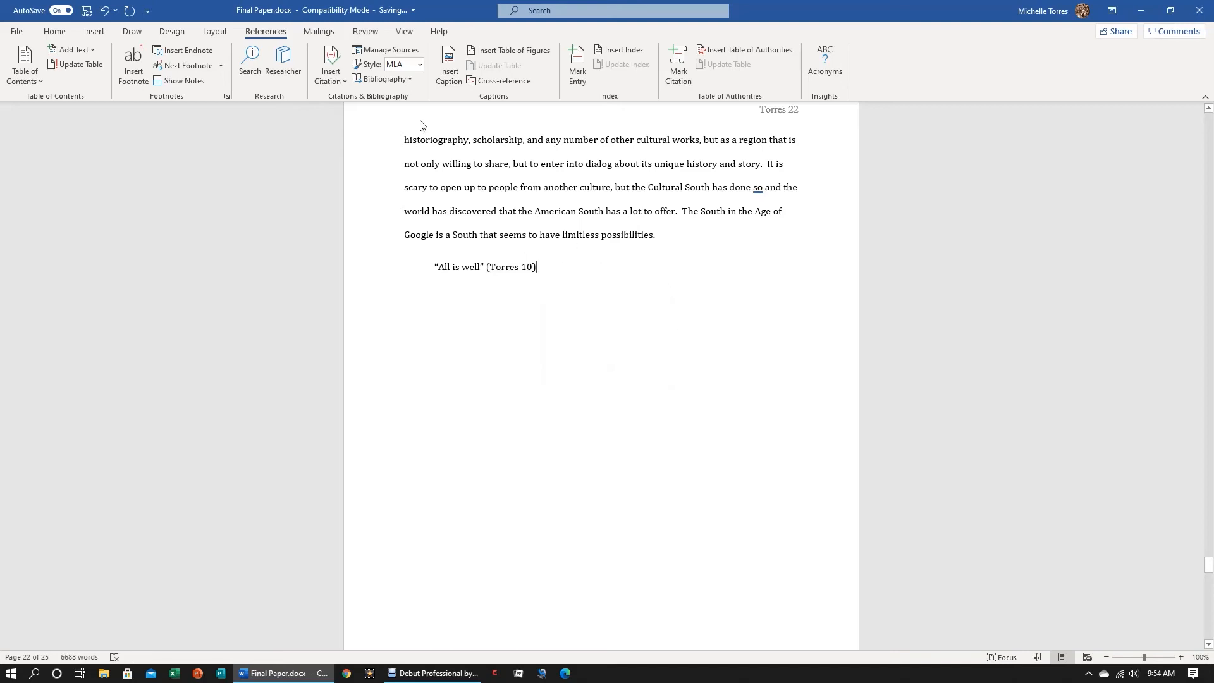
Check in the Source Manager's current list whether the new book is marked as cited, and close the dialog
click(401, 54)
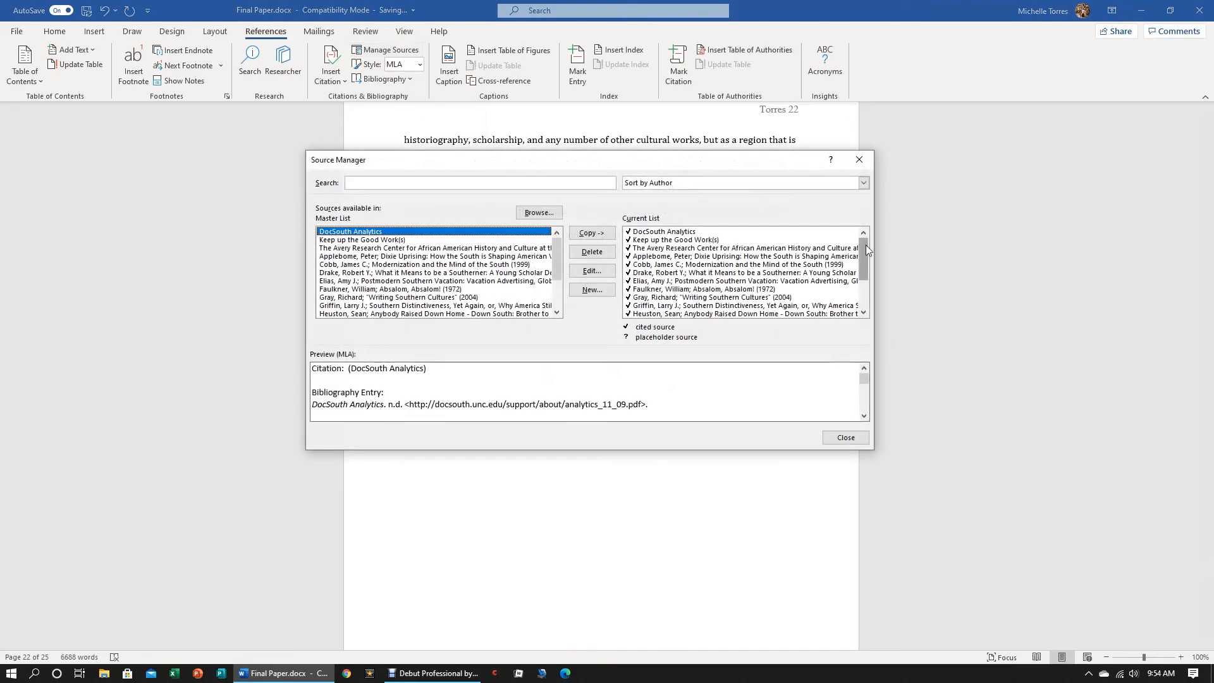
drag(866, 244, 867, 280)
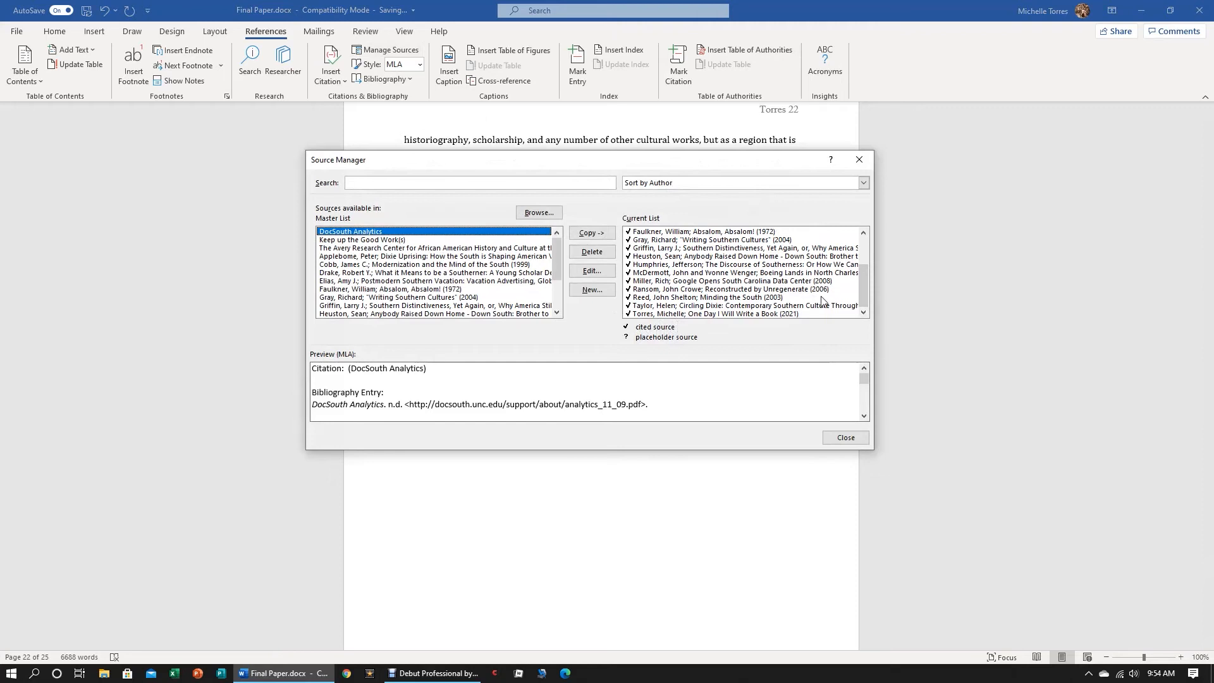
drag(866, 286, 865, 249)
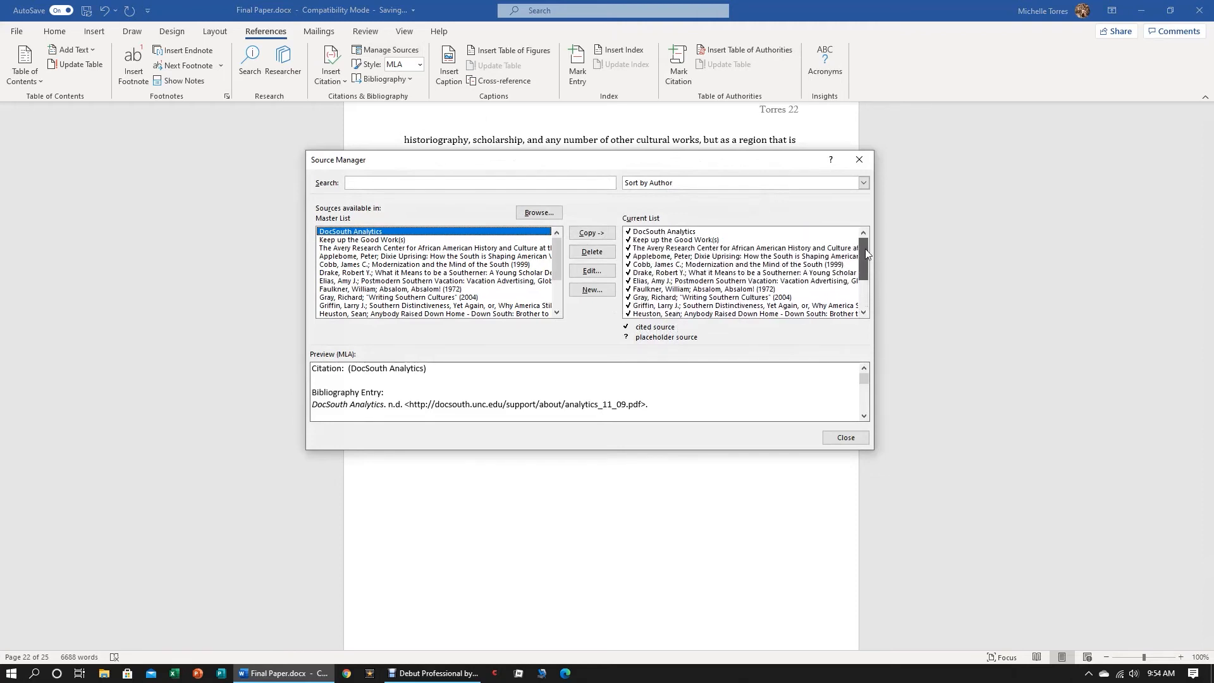
click(846, 438)
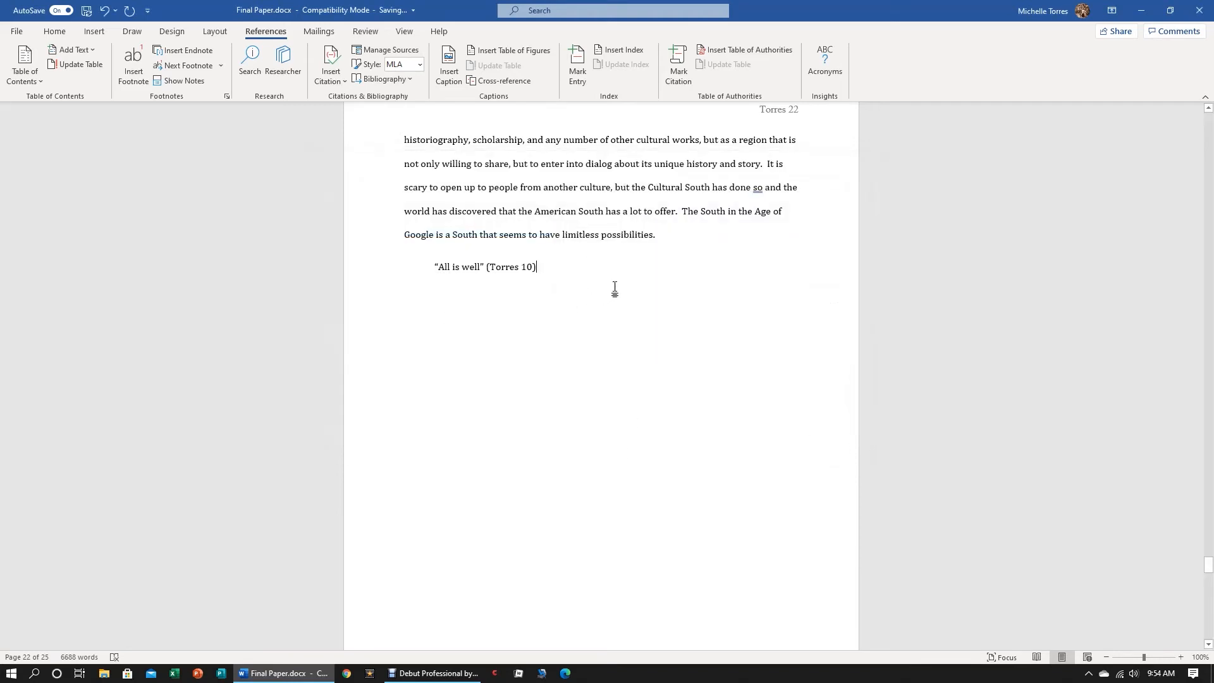
Add blank space below the quotation and insert a built-in Works Cited list on the empty page 23
key(Return)
scroll(588, 354, down, 5)
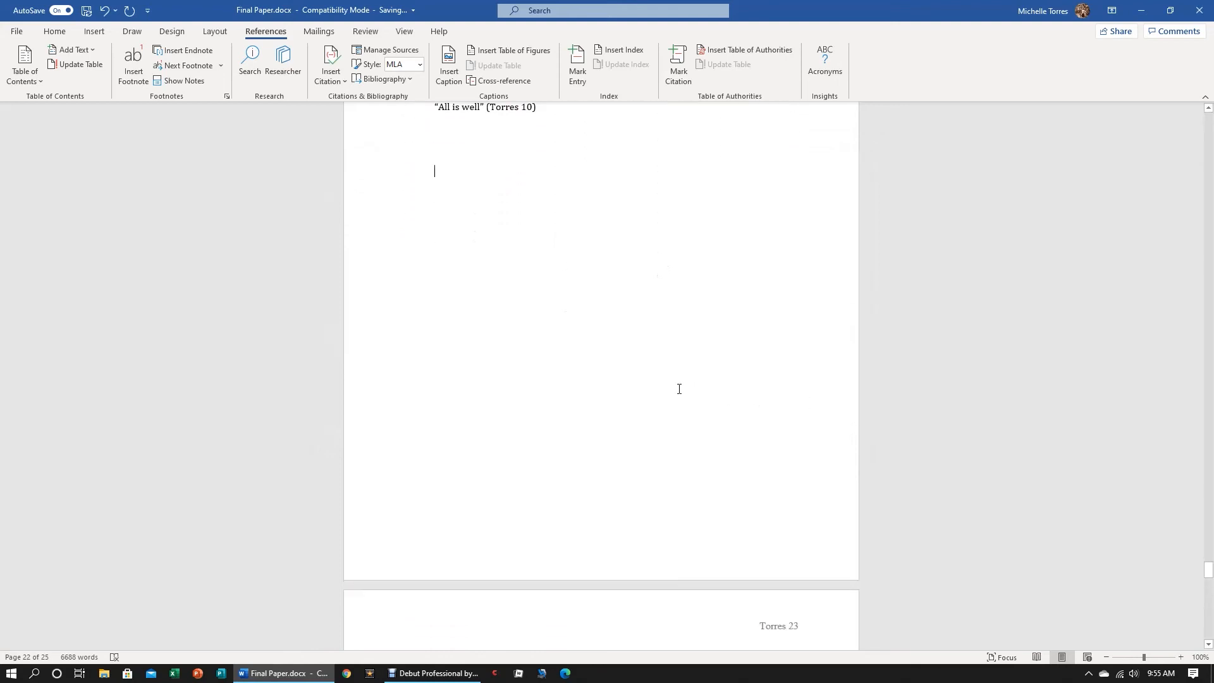
scroll(622, 370, down, 3)
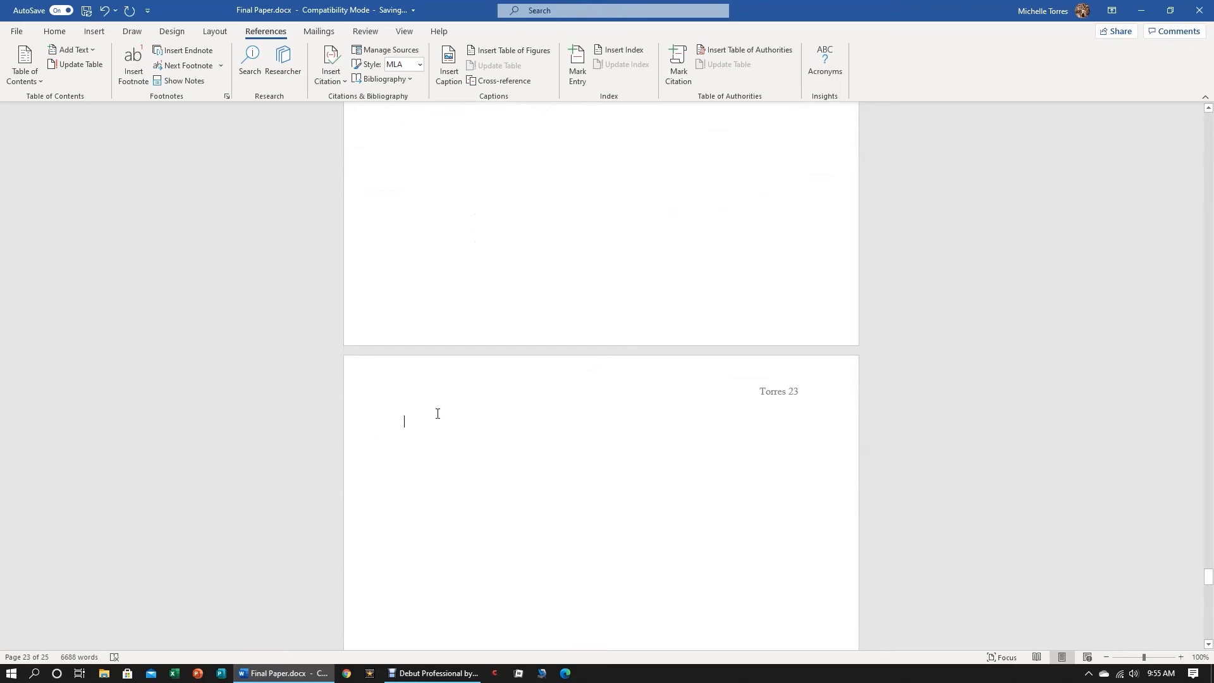
click(410, 78)
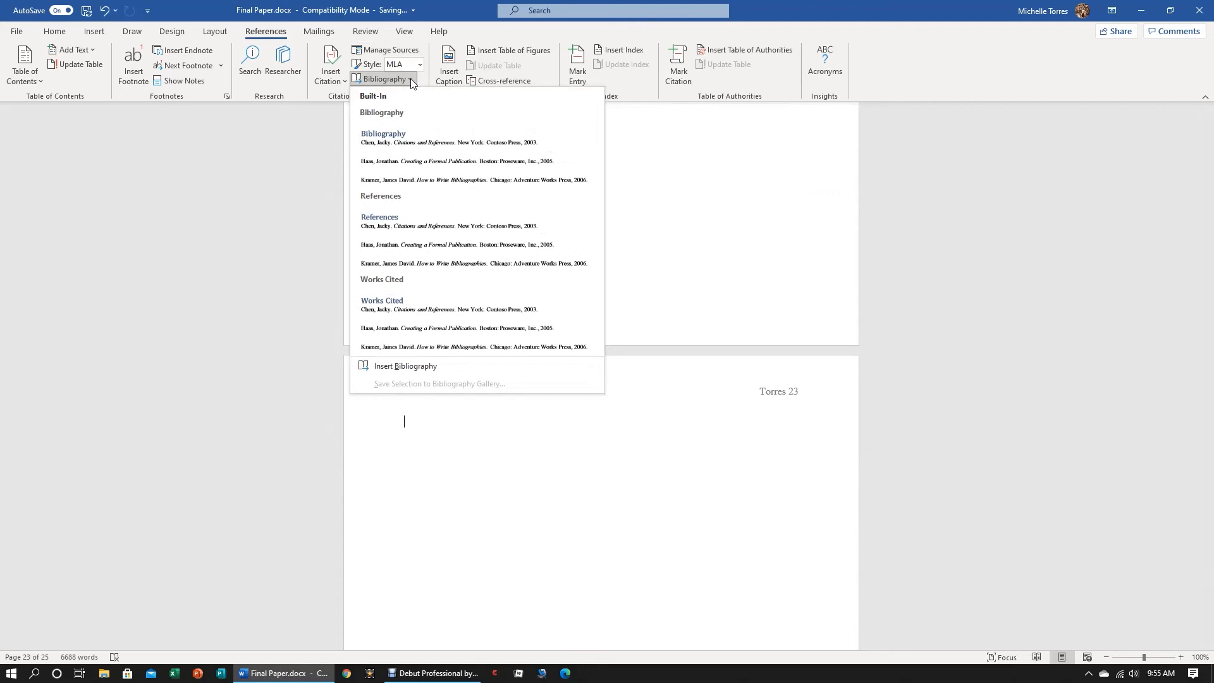
click(416, 317)
scroll(568, 424, up, 5)
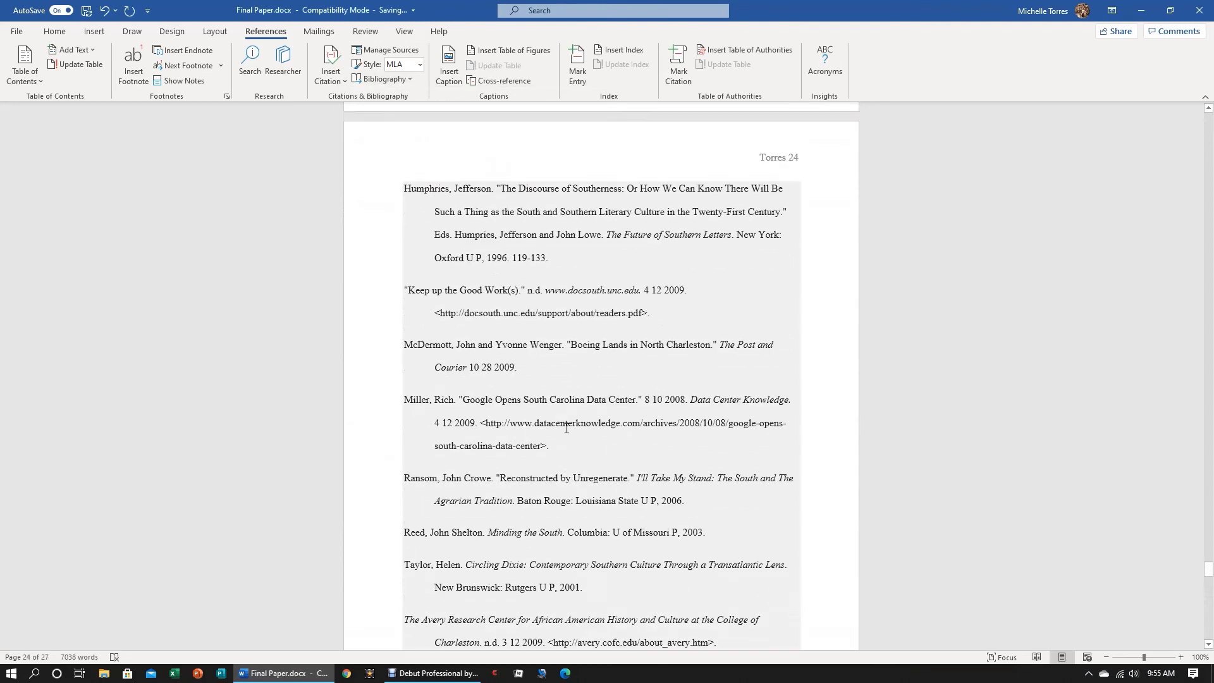
Open the current-list source "What it Means to be a Southerner" for editing, examine its year field, and cancel and close the Source Manager
scroll(567, 428, up, 10)
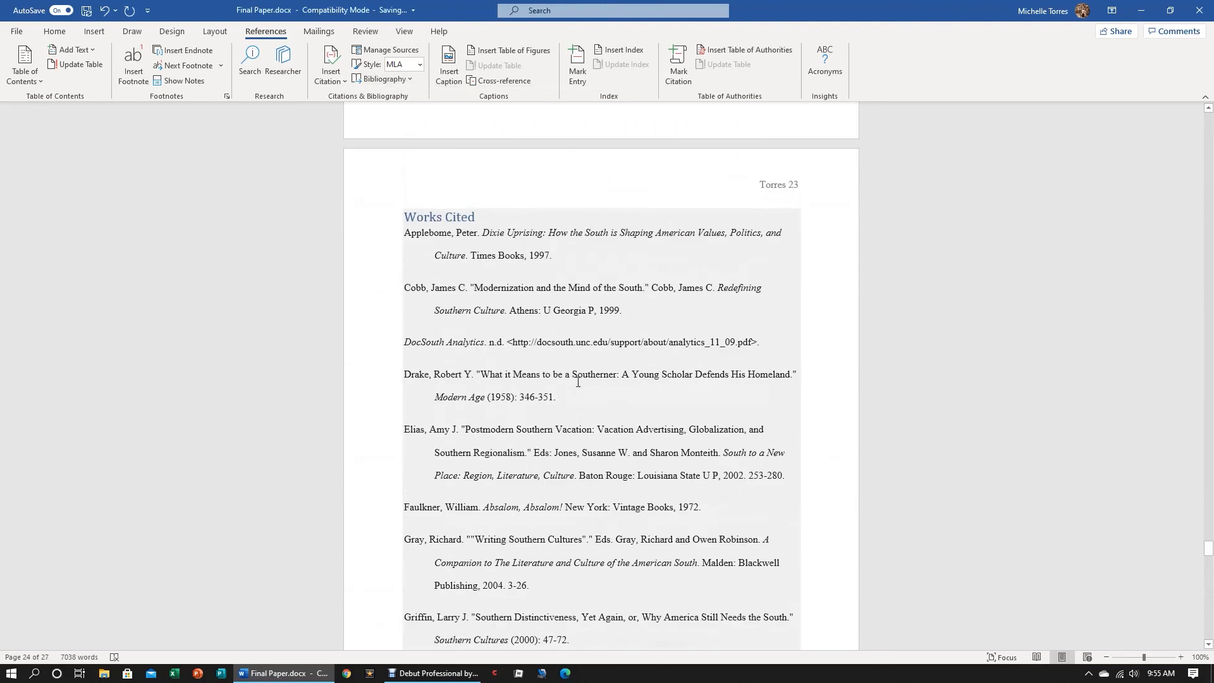
scroll(577, 382, up, 3)
scroll(541, 463, down, 2)
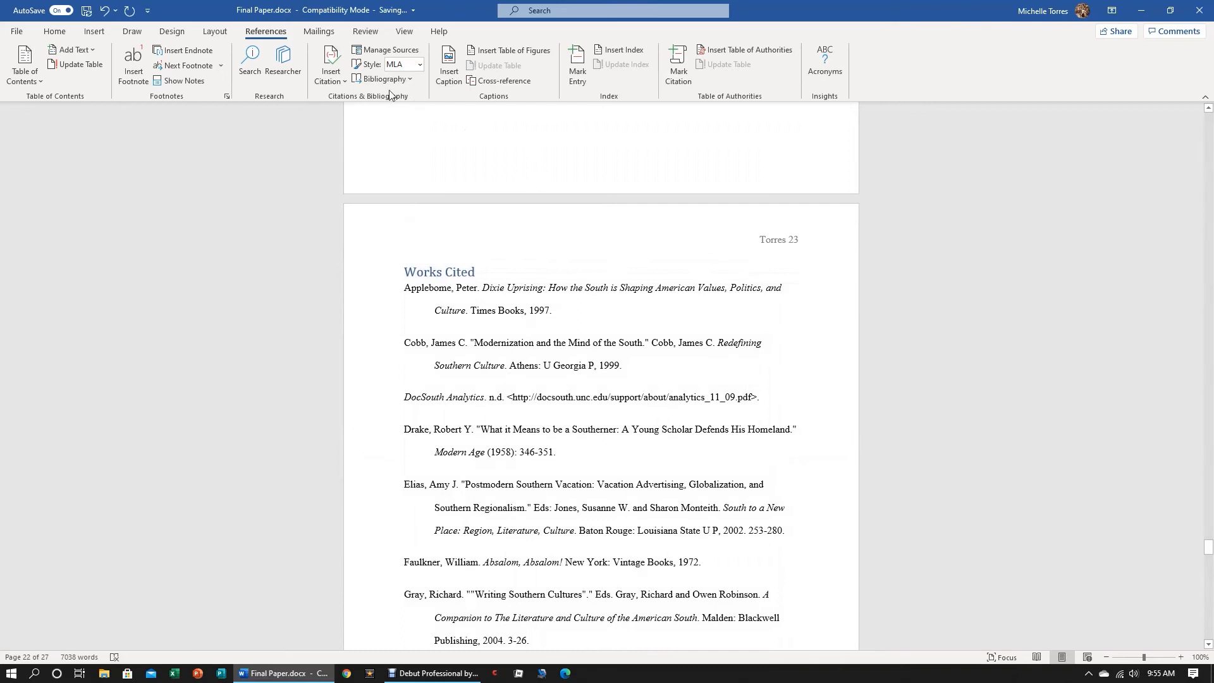
click(387, 51)
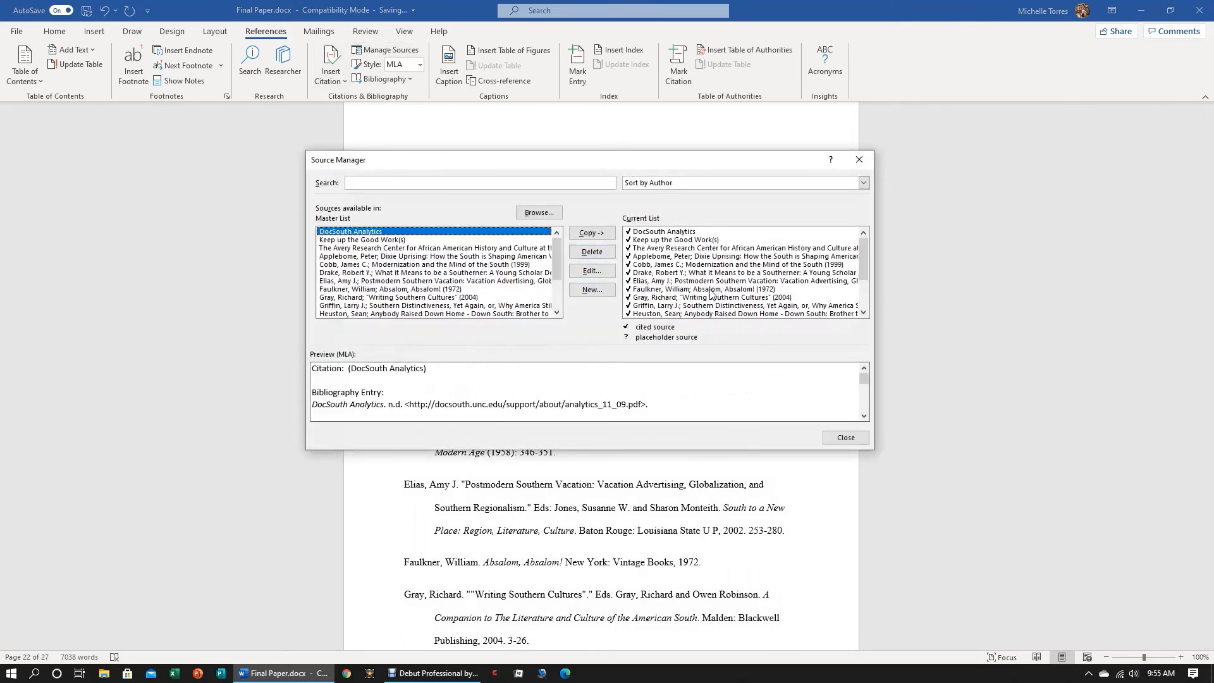
click(654, 275)
click(606, 273)
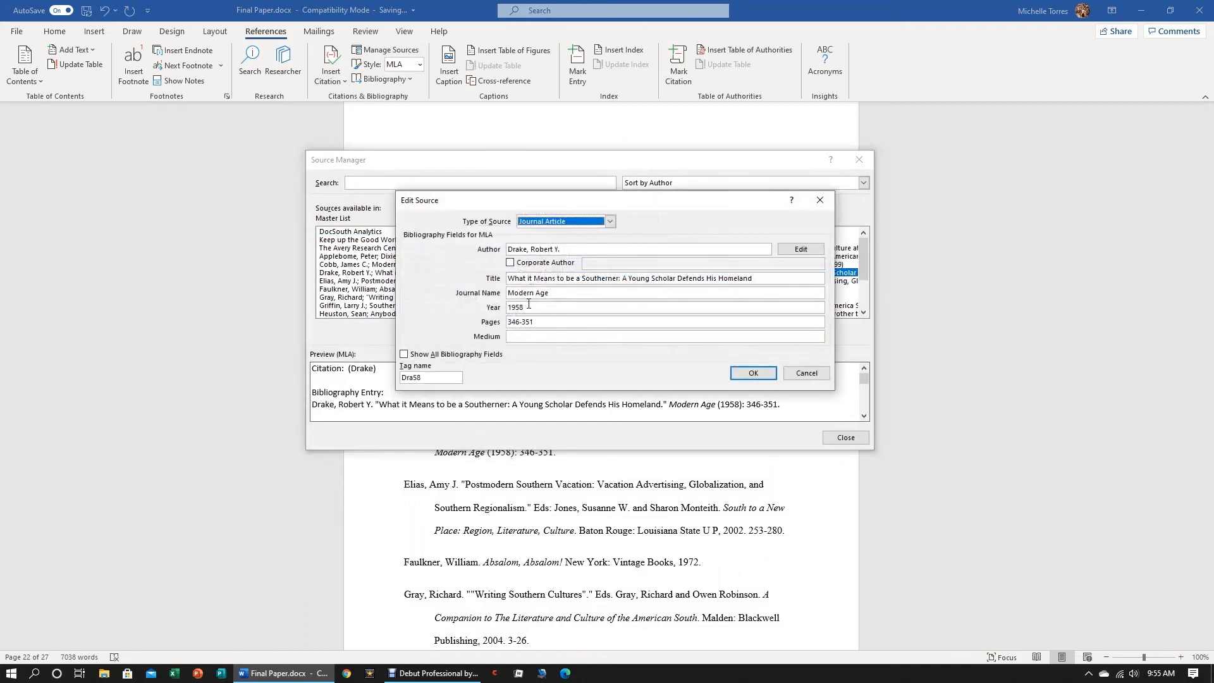
double_click(532, 306)
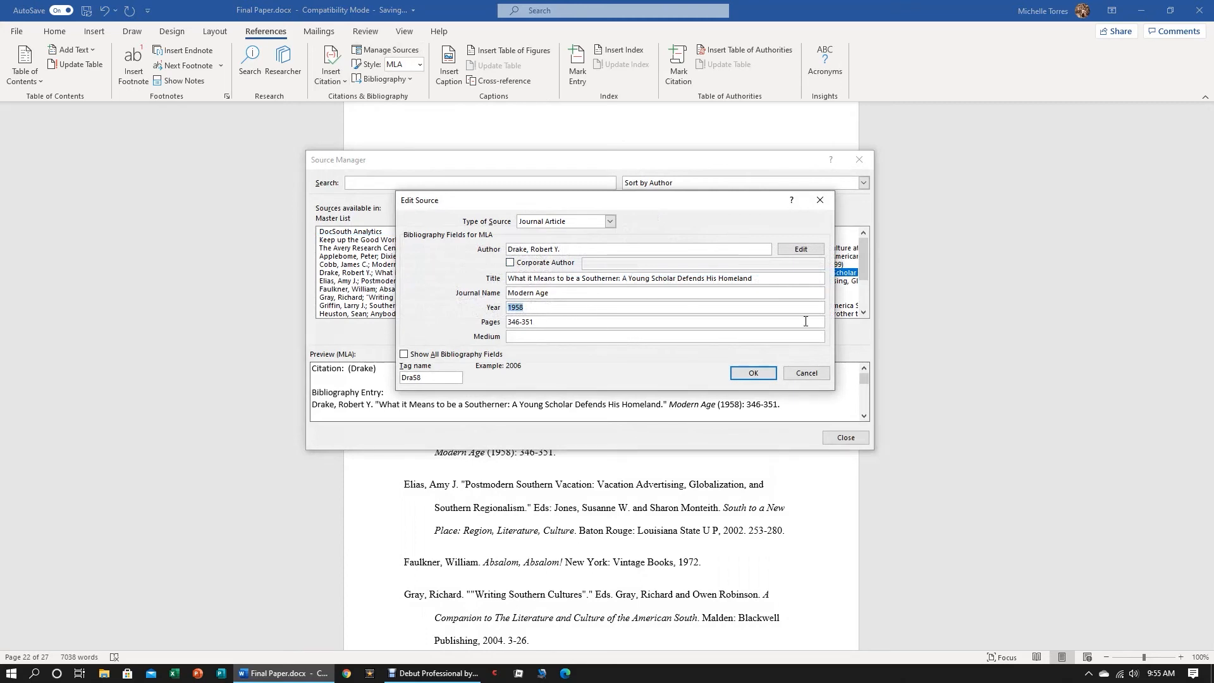
click(812, 376)
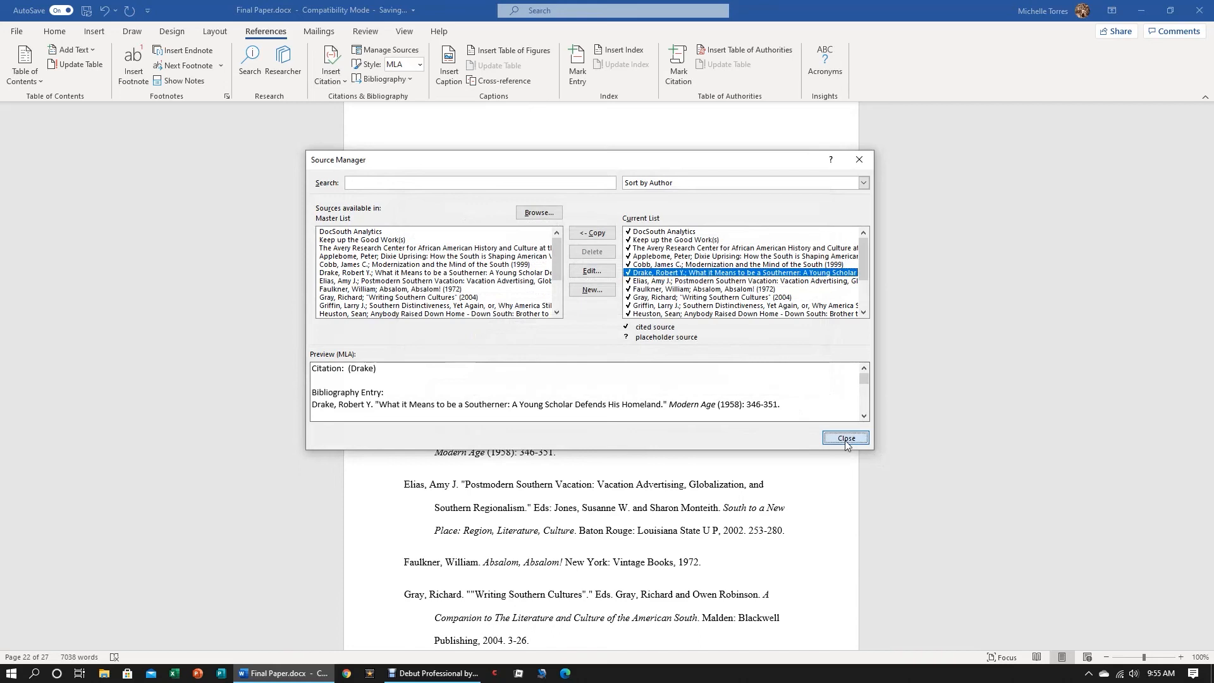
click(846, 438)
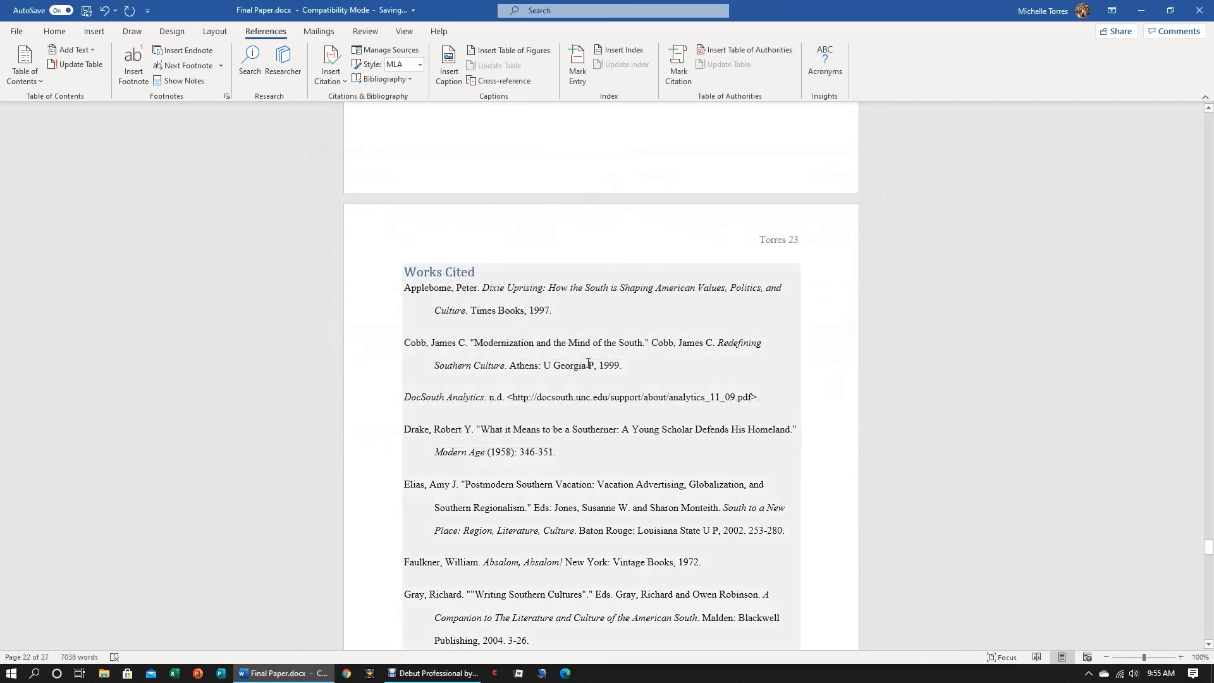
Look at the source lists in the Source Manager once more, and review the Works Cited entries on pages 23 and 24
click(380, 126)
click(387, 49)
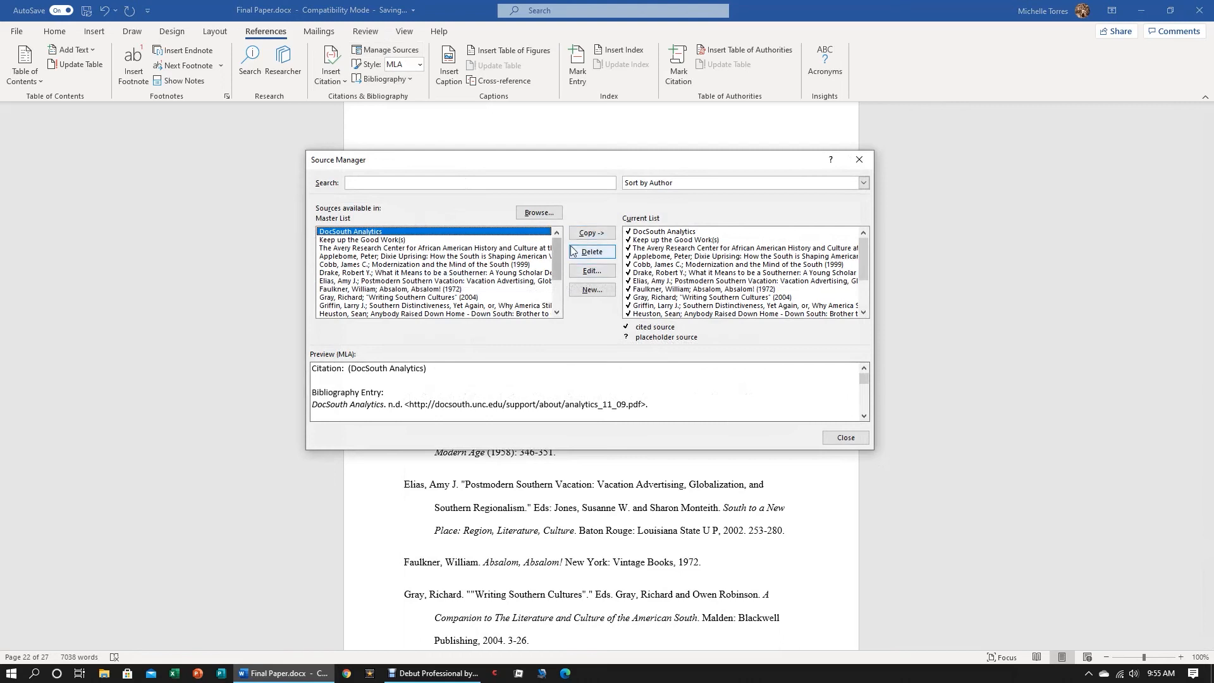
click(845, 437)
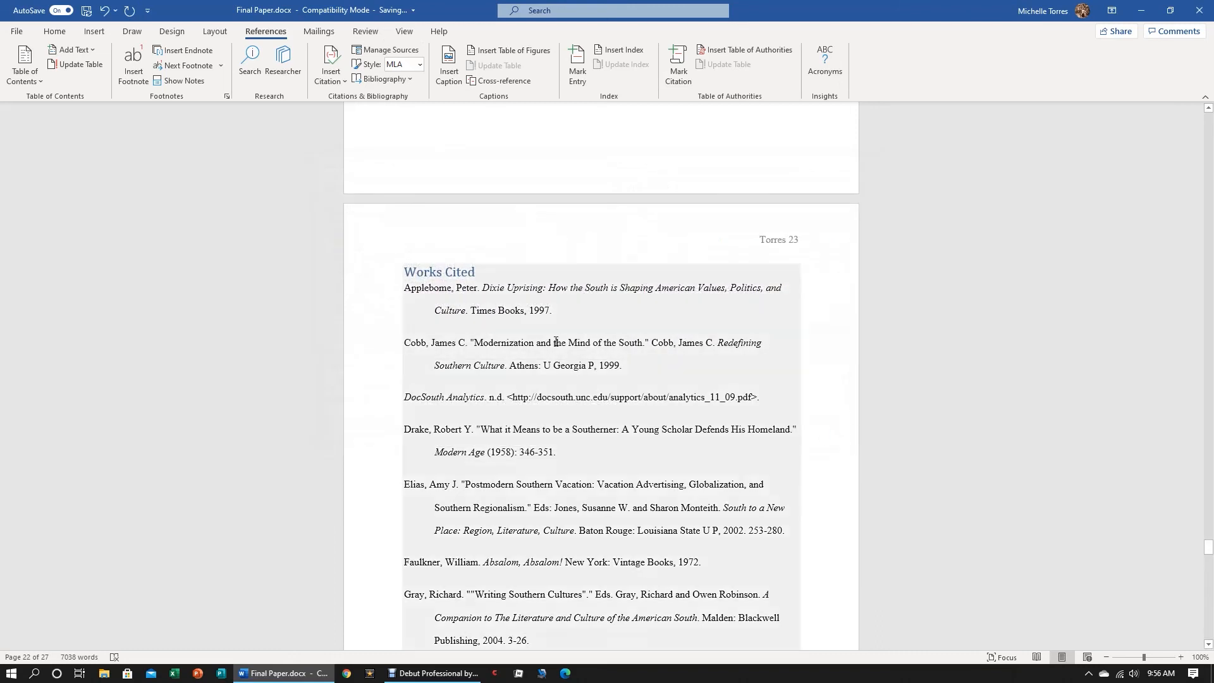
scroll(548, 371, down, 5)
scroll(548, 371, down, 12)
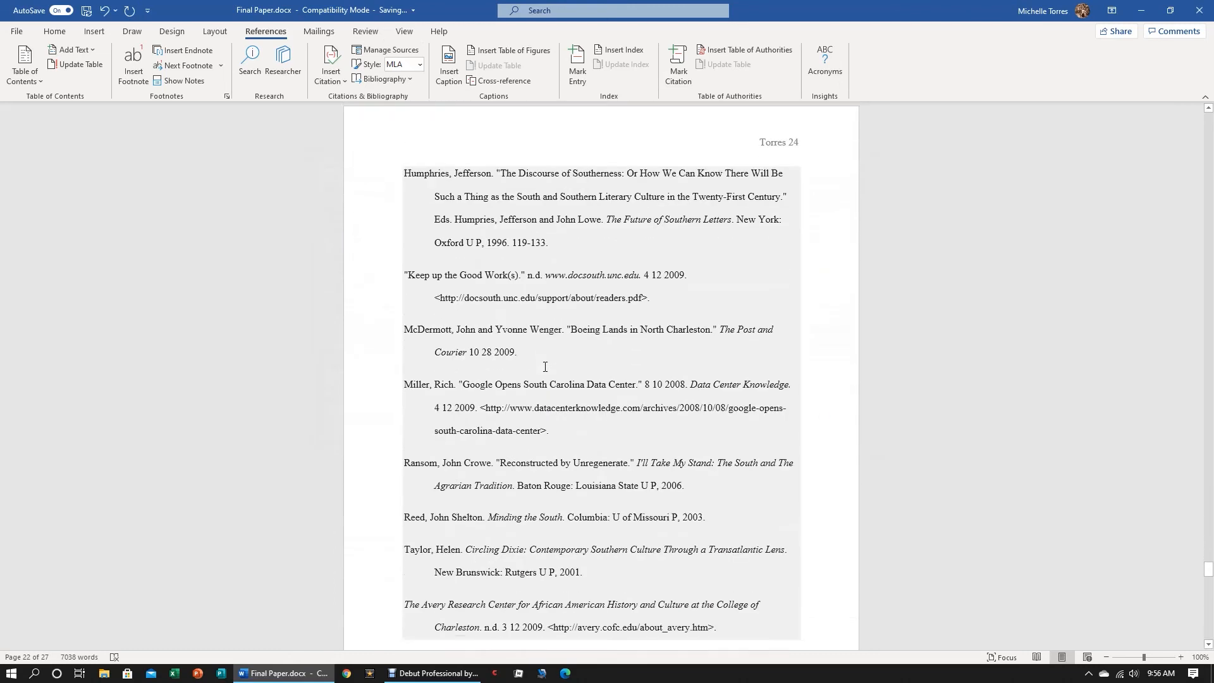
scroll(537, 355, down, 4)
scroll(529, 372, up, 14)
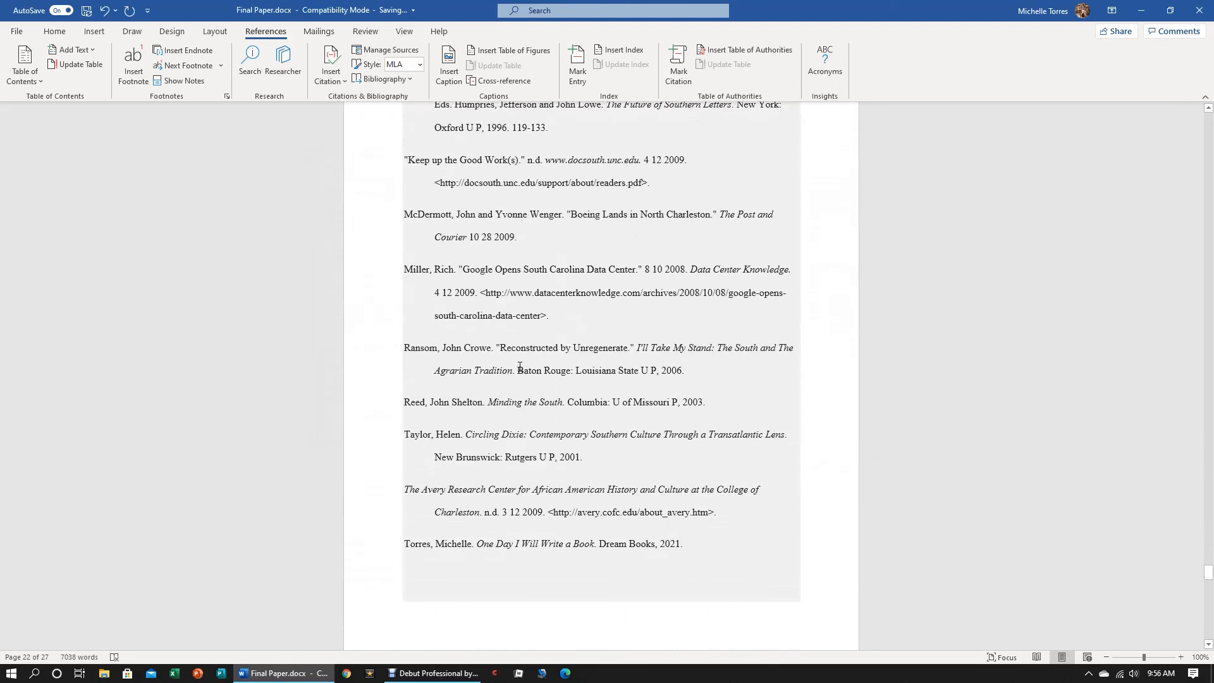
scroll(536, 426, up, 16)
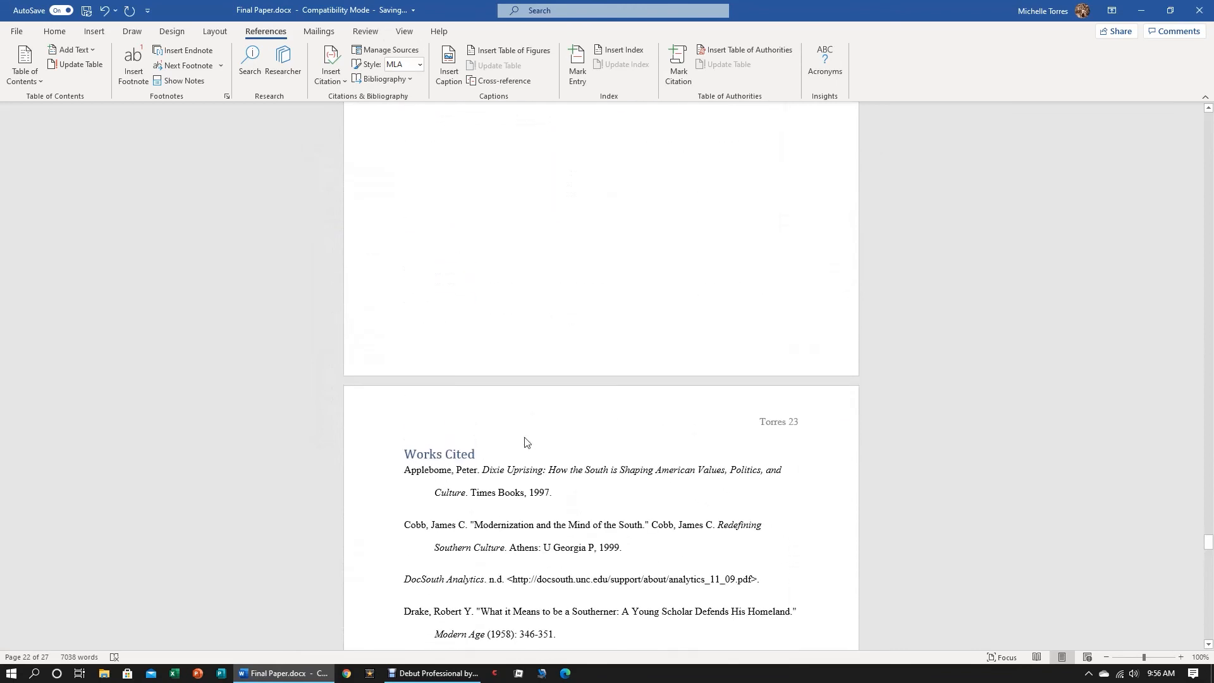
scroll(507, 419, up, 9)
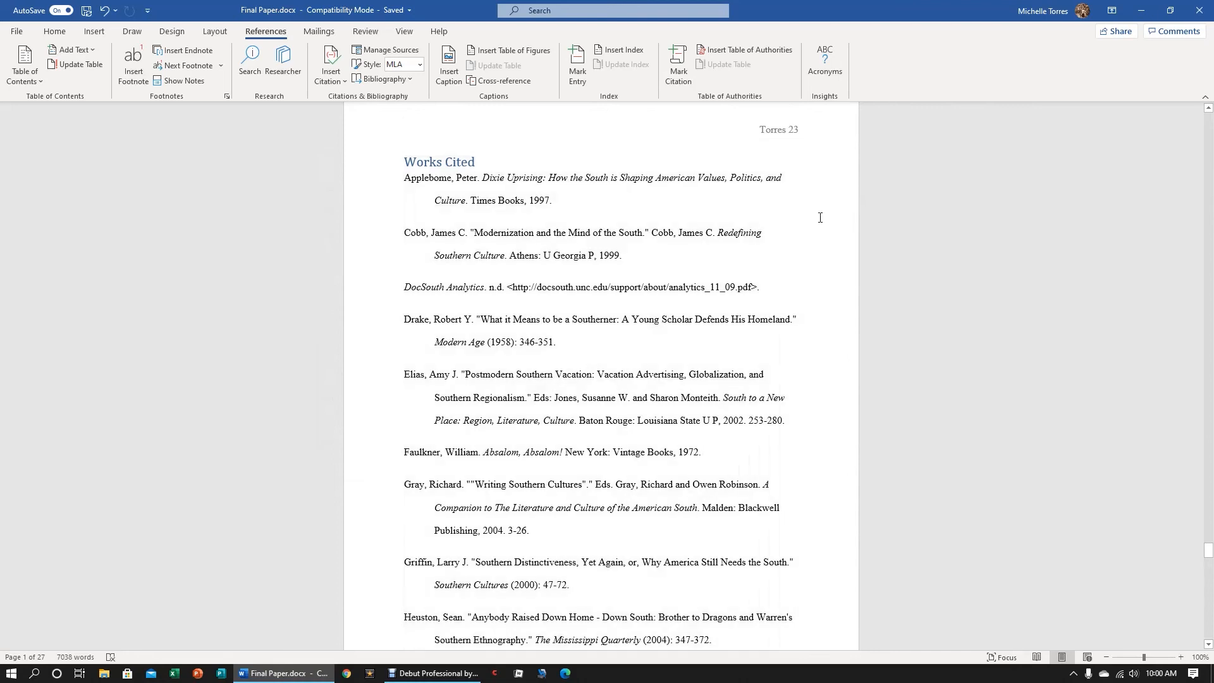
Switch the bibliography style to APA Sixth Edition to compare the Works Cited formatting, and return it to MLA Seventh Edition
click(420, 64)
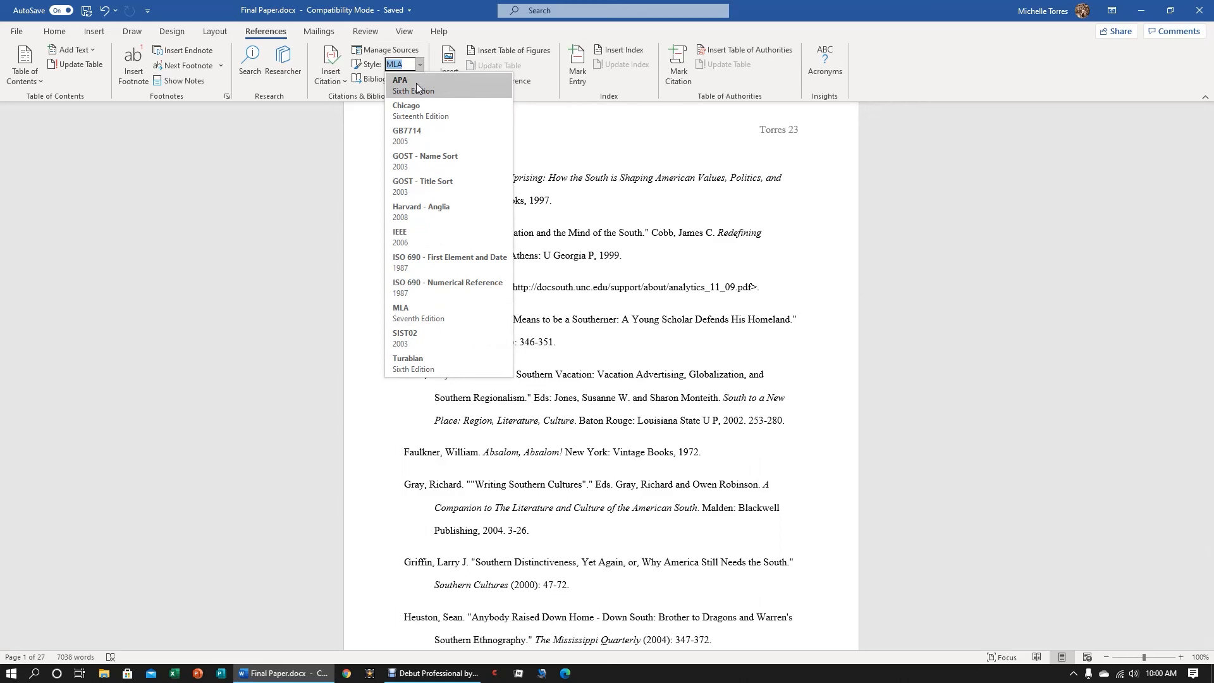
click(417, 87)
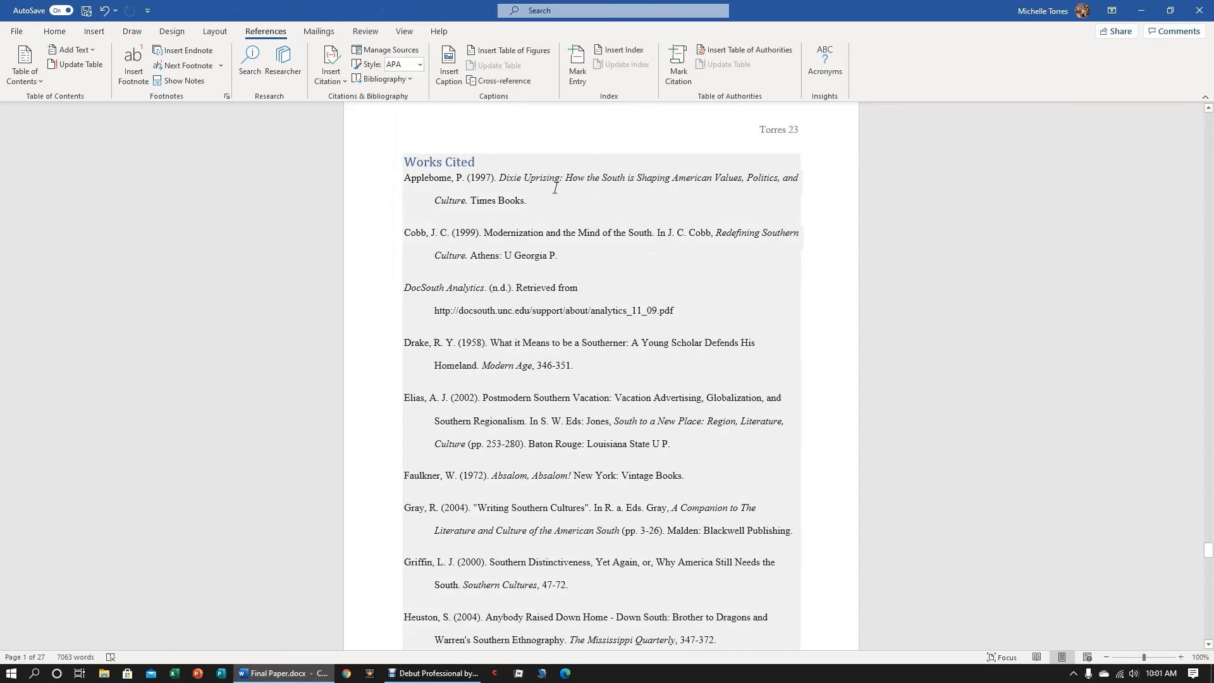
click(419, 64)
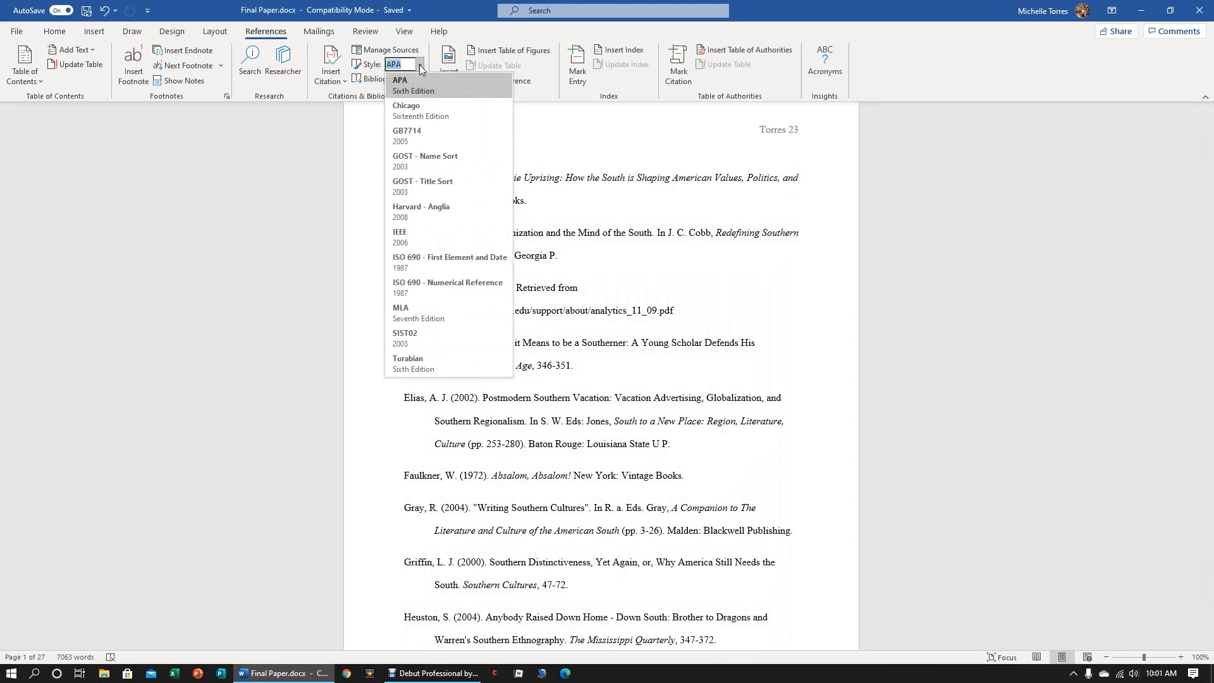
click(418, 316)
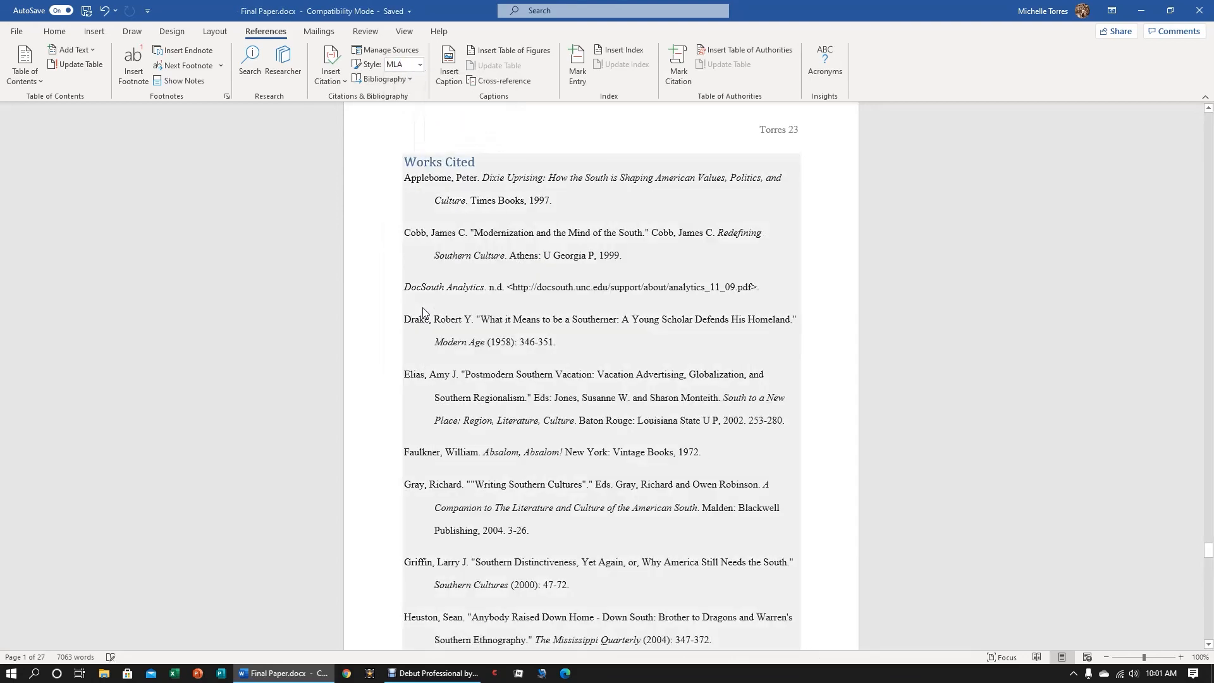
Apply the Chicago Sixteenth Edition style to the citations and Works Cited list, and change the style back to MLA Seventh Edition
click(423, 60)
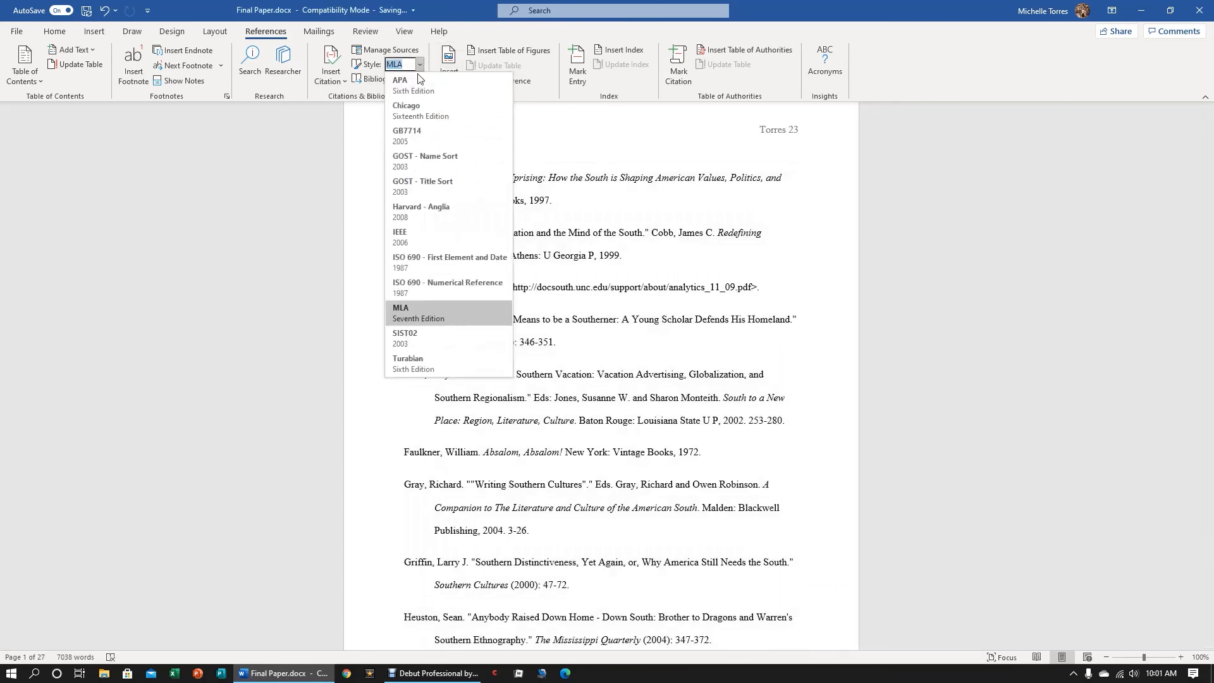
key(Escape)
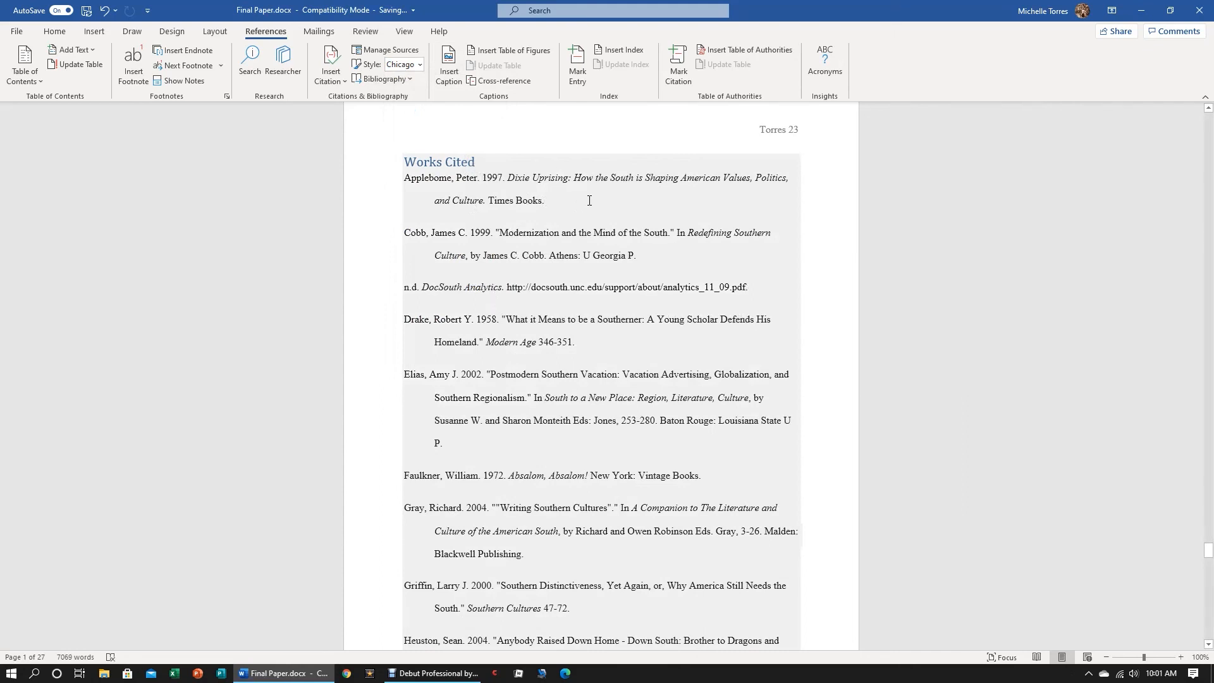
click(419, 65)
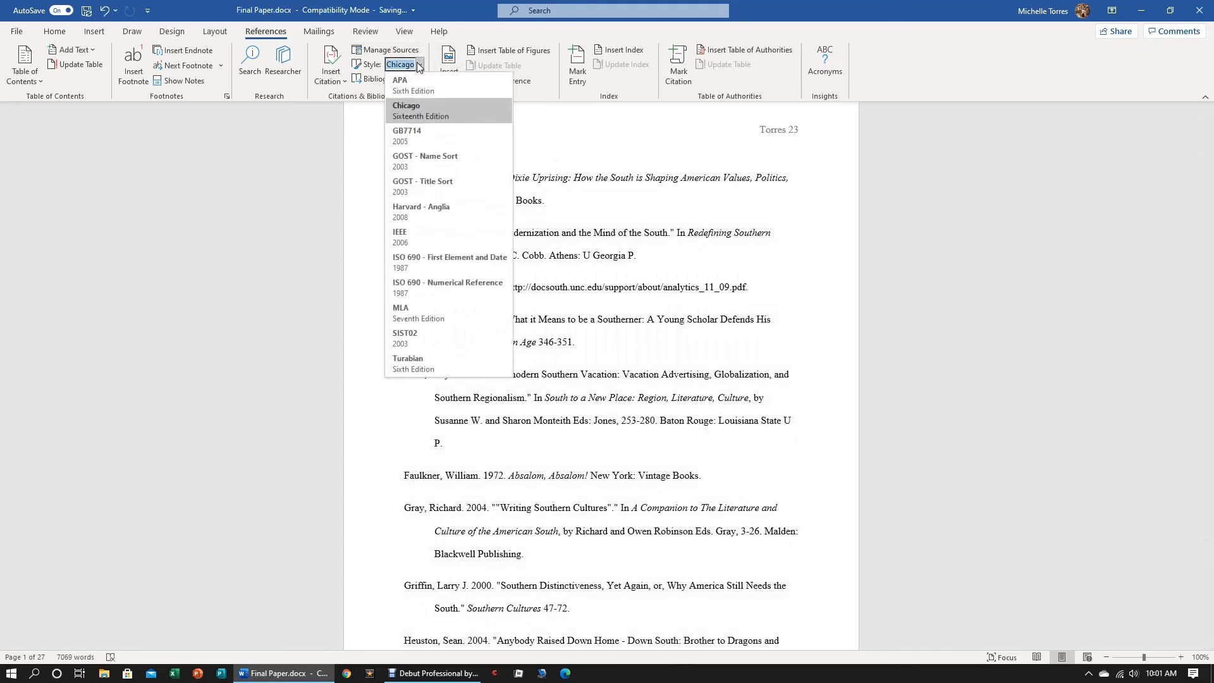
click(408, 310)
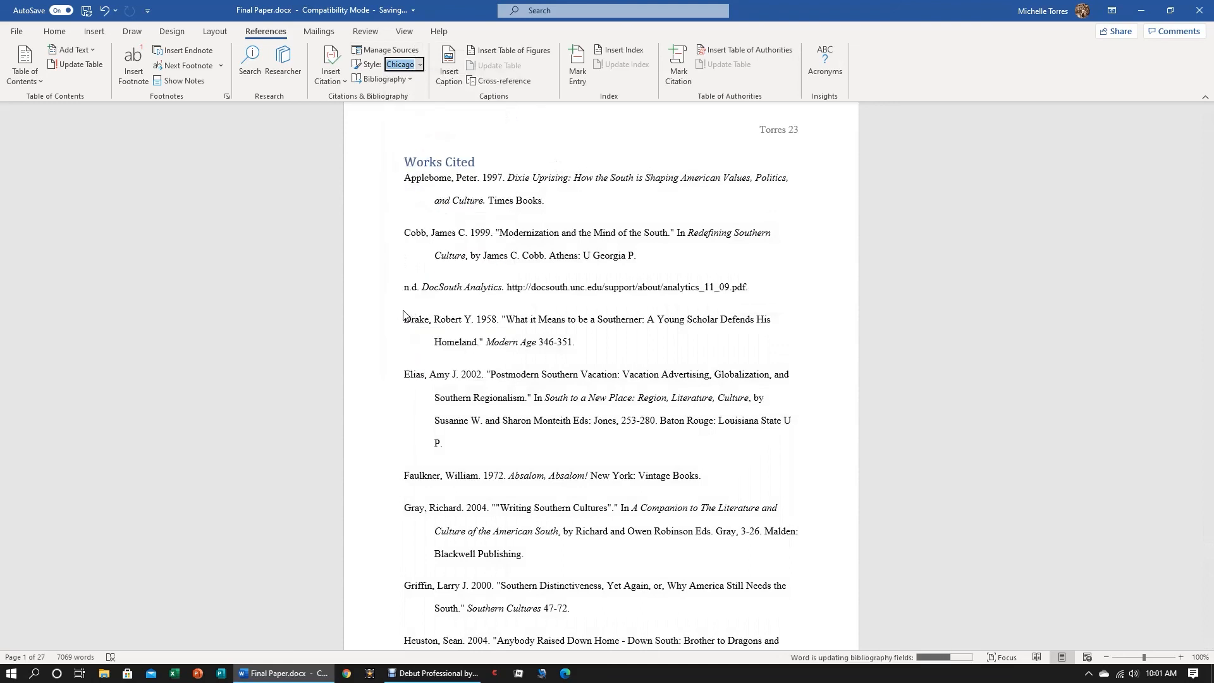